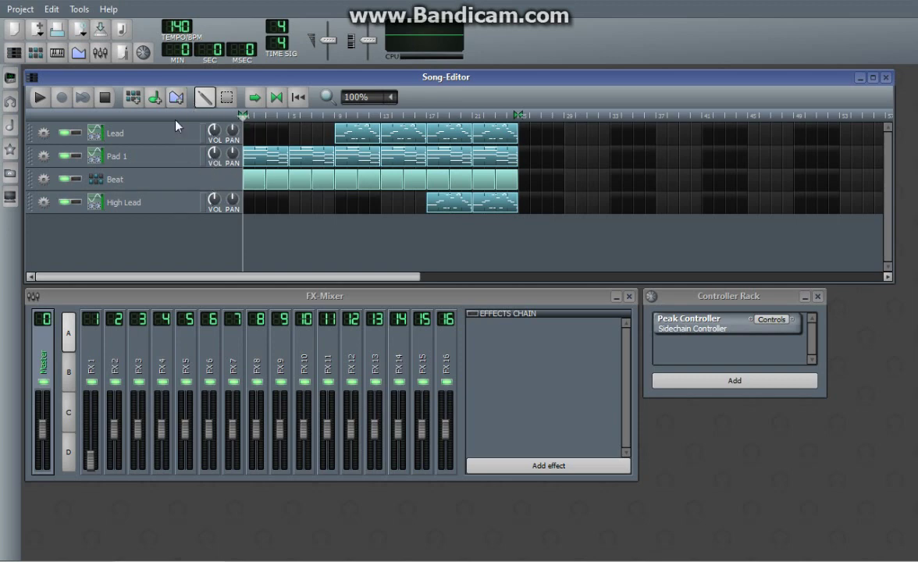
- Add an automation track, extend its clip across the first eight bars, and preview the empty clip in the Automation Editor
left_click(176, 98)
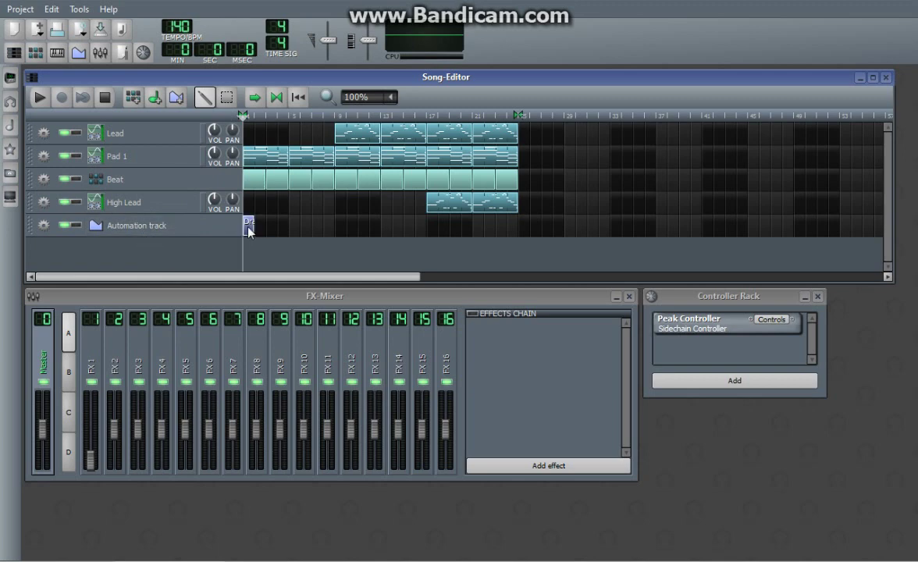
left_click_drag(254, 225, 334, 228)
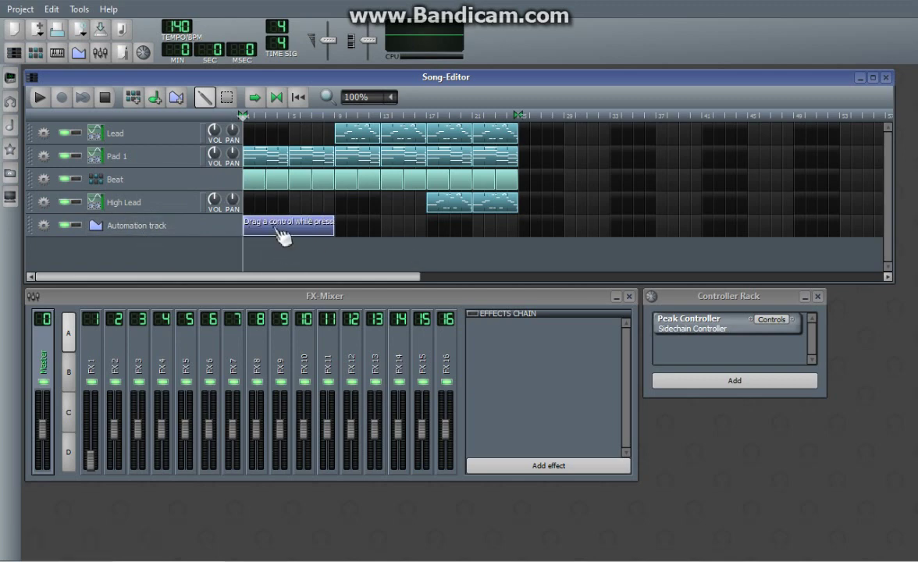
double_click(283, 236)
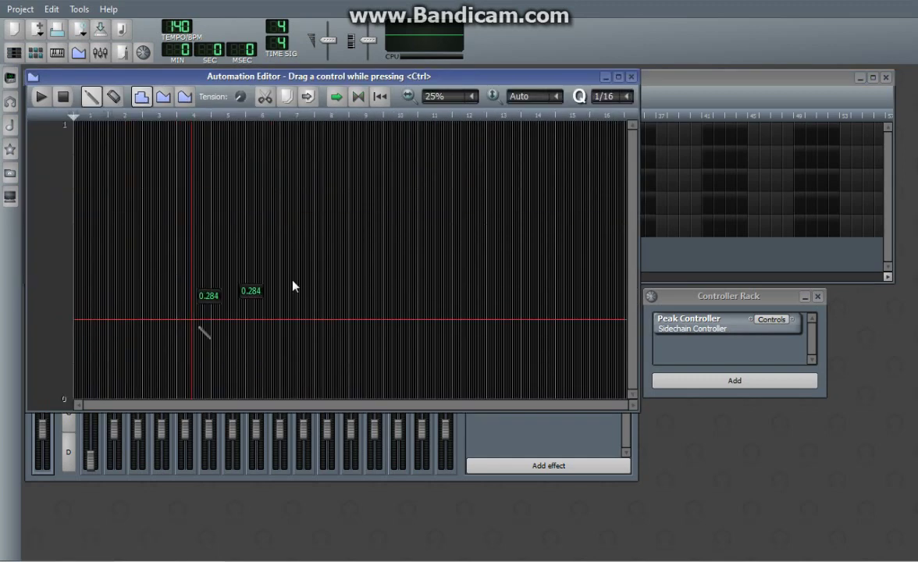
scroll(269, 233, "up", 2)
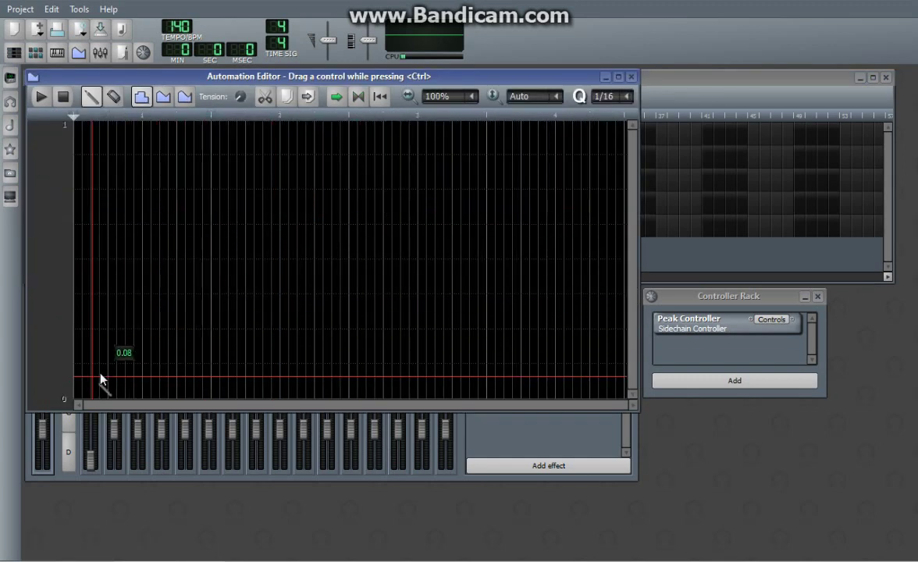
left_click(631, 77)
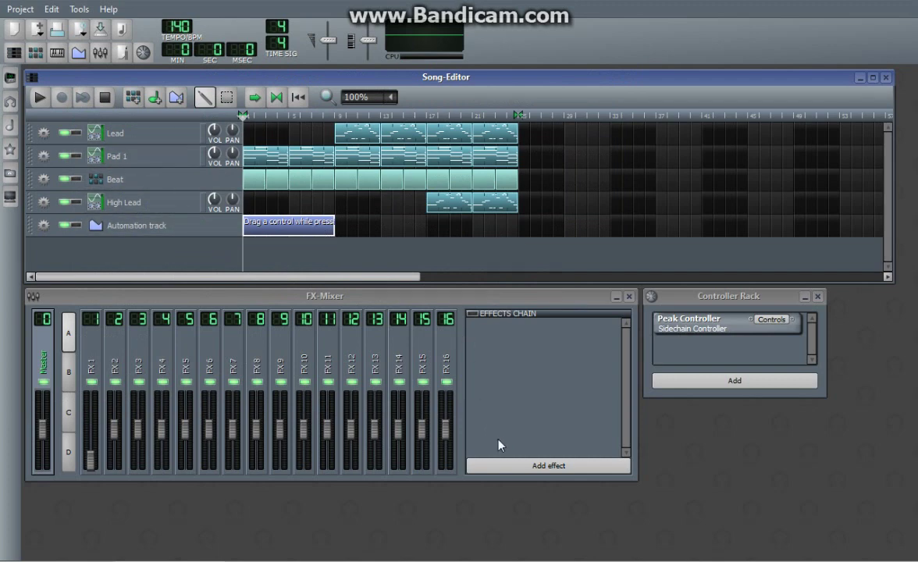
- Add the Dual Filter effect to the Master channel's effects chain and place its window over the Song-Editor
left_click(515, 464)
type("fil")
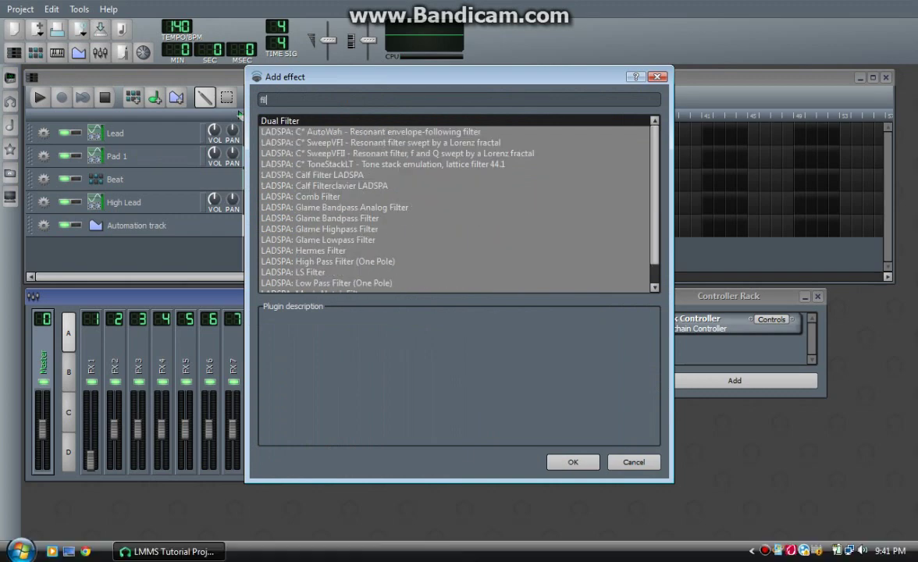
key("Return")
left_click_drag(872, 397, 591, 147)
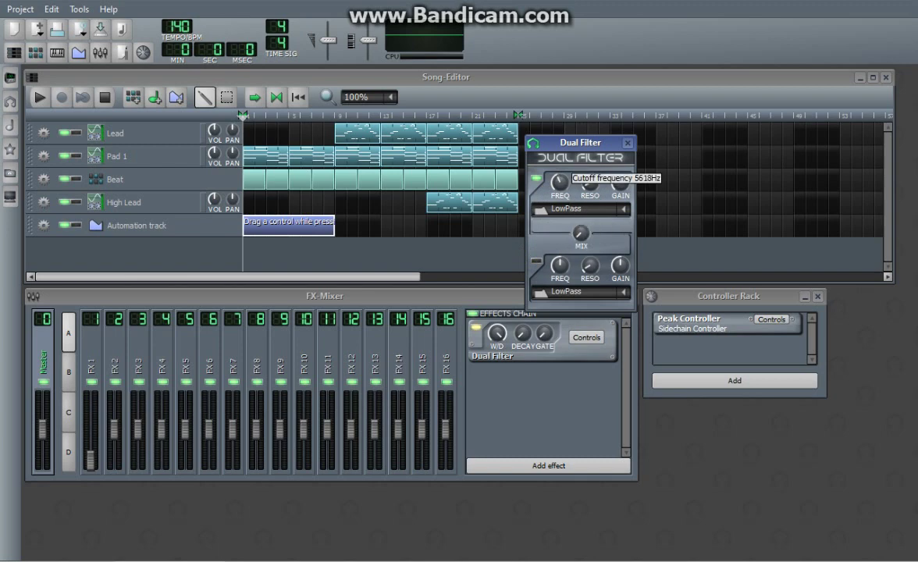
- Lower Filter 1's cutoff frequency and play the song, switching Filter 1 off and on to compare the sound
left_click_drag(561, 182, 612, 185)
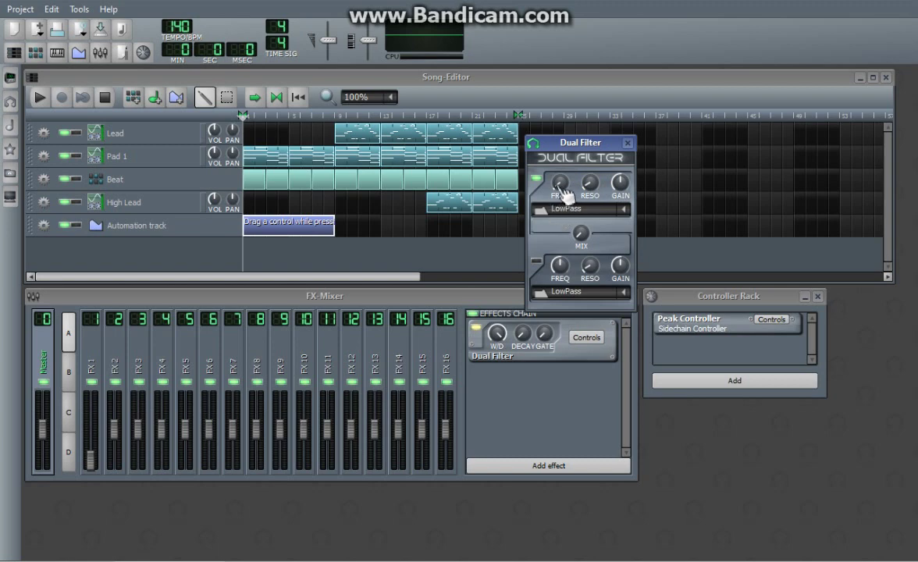
left_click(37, 102)
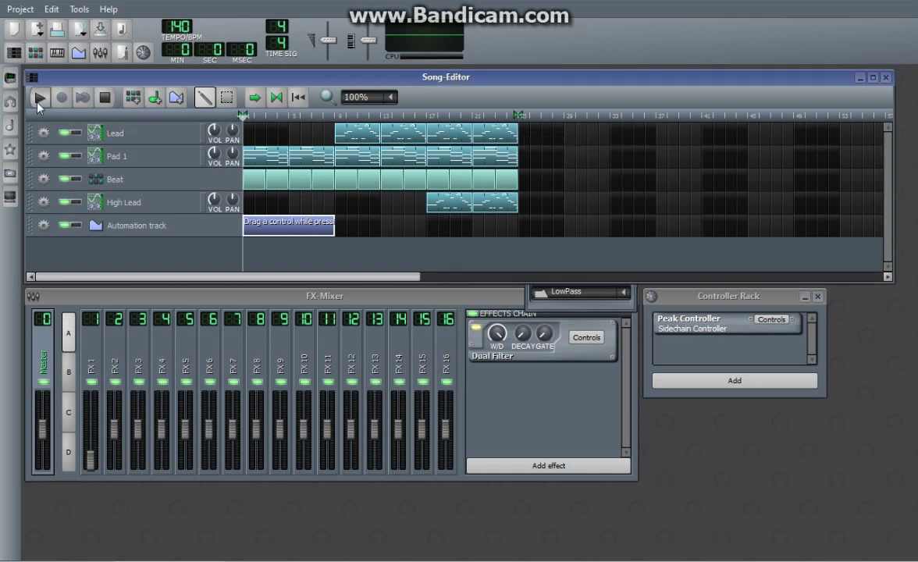
left_click(37, 100)
left_click(537, 291)
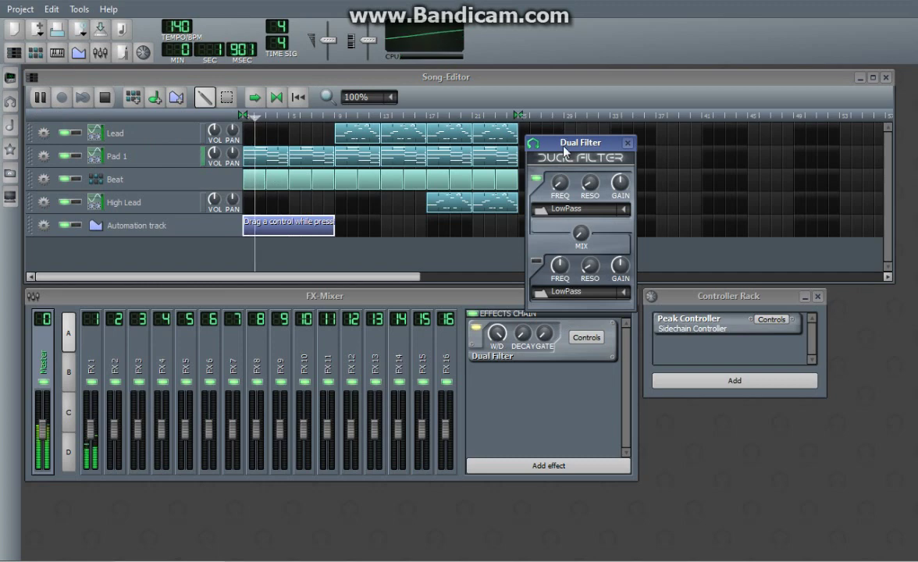
left_click_drag(565, 150, 549, 213)
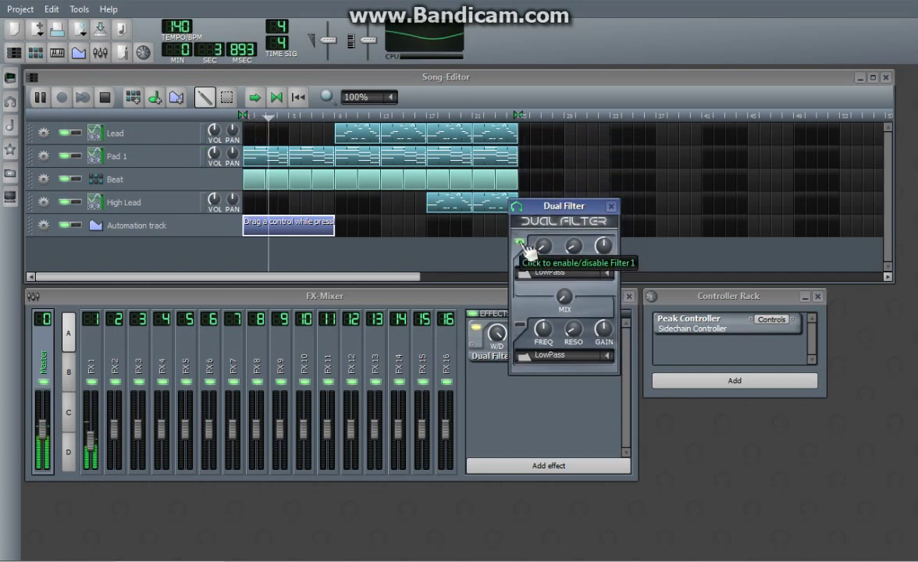
left_click(521, 243)
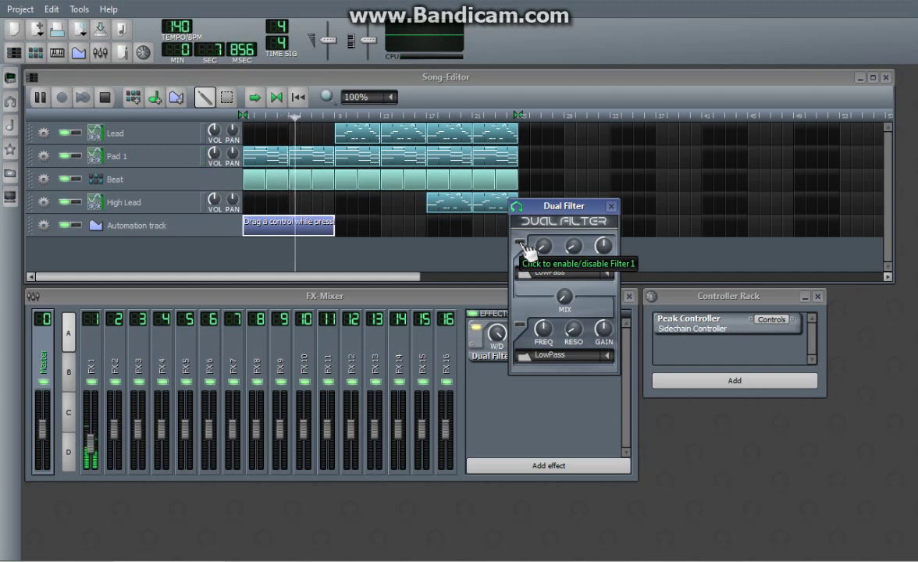
left_click(522, 244)
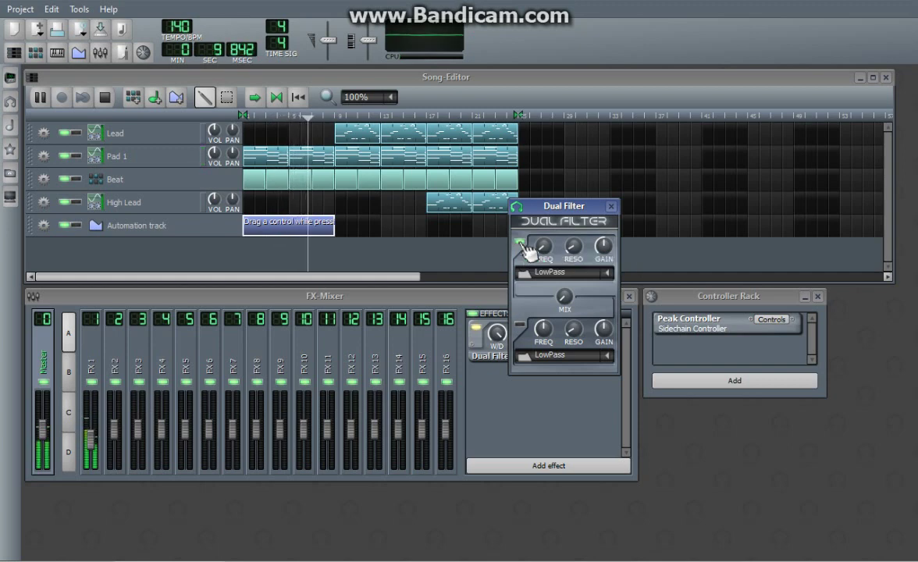
- Sweep Filter 1's cutoff frequency up and down during playback to audition the low-pass effect, and stop the song
left_click_drag(548, 247, 548, 196)
left_click_drag(544, 246, 544, 331)
left_click_drag(553, 296, 553, 291)
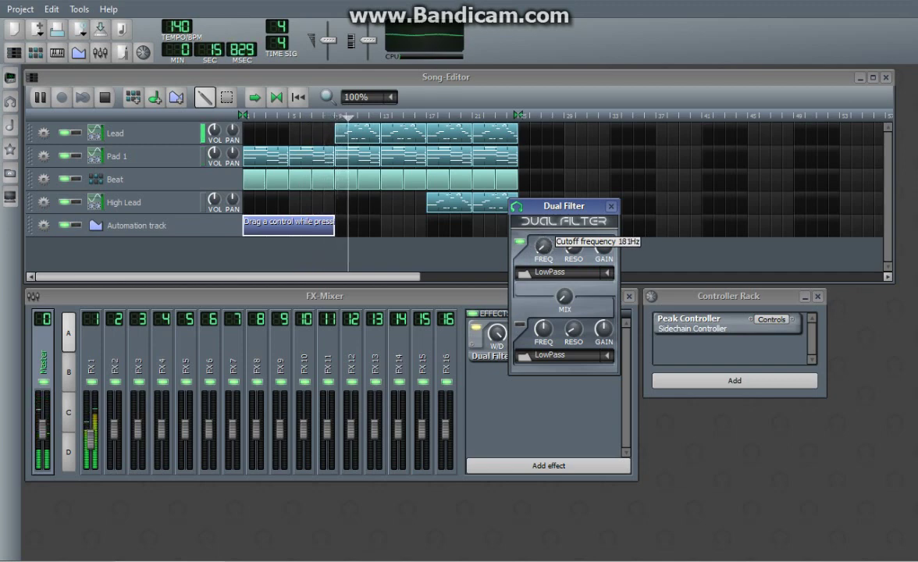
left_click_drag(544, 246, 544, 236)
left_click(104, 96)
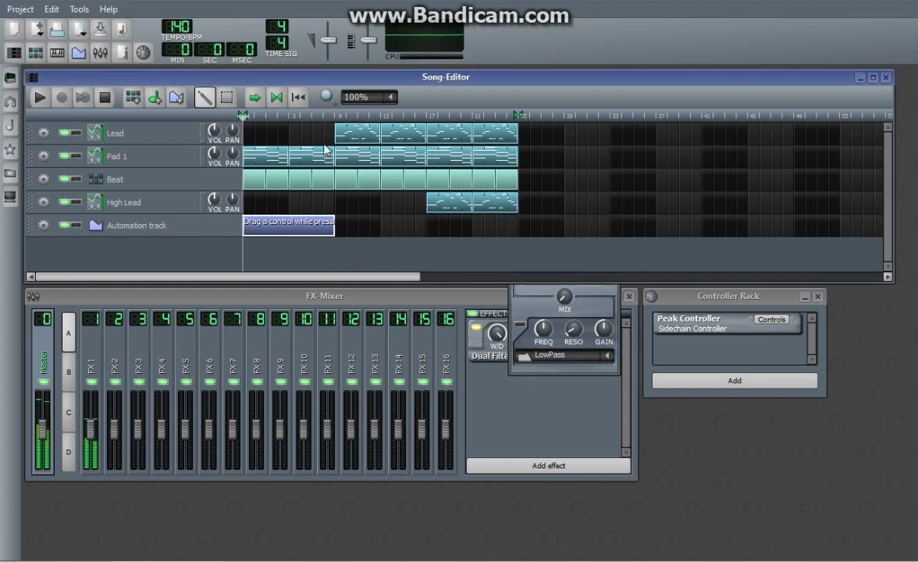
- Turn down Filter 1's cutoff frequency and play the song from the start to hear the filtered build-up
left_click(586, 314)
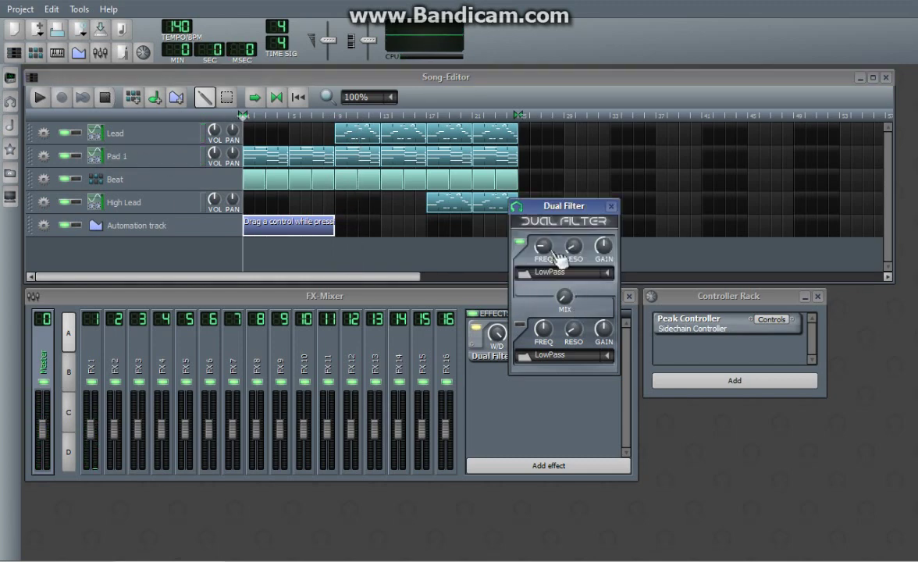
left_click_drag(559, 258, 544, 247)
left_click(39, 97)
left_click(584, 310)
left_click(105, 97)
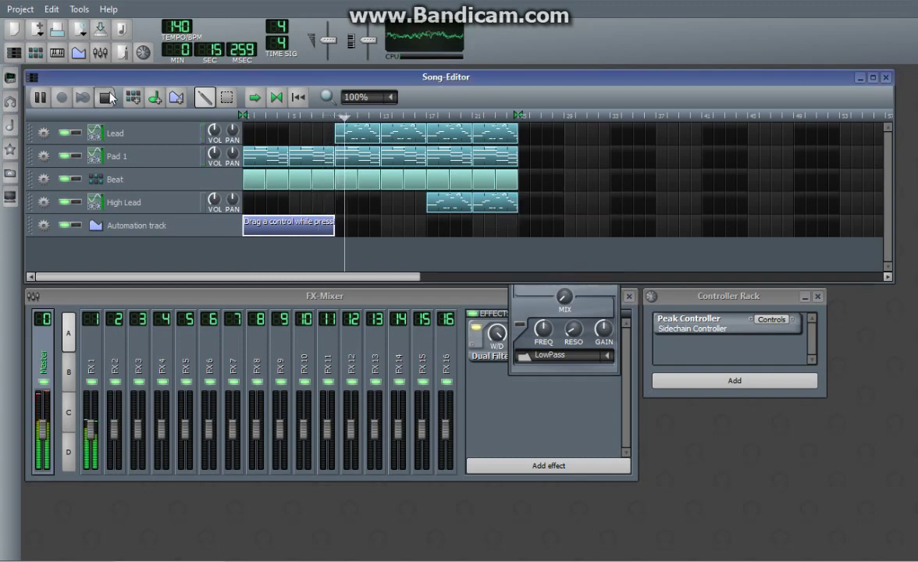
- Link Filter 1's cutoff frequency knob to the clip on the automation track
left_click(597, 332)
left_click_drag(553, 210, 579, 227)
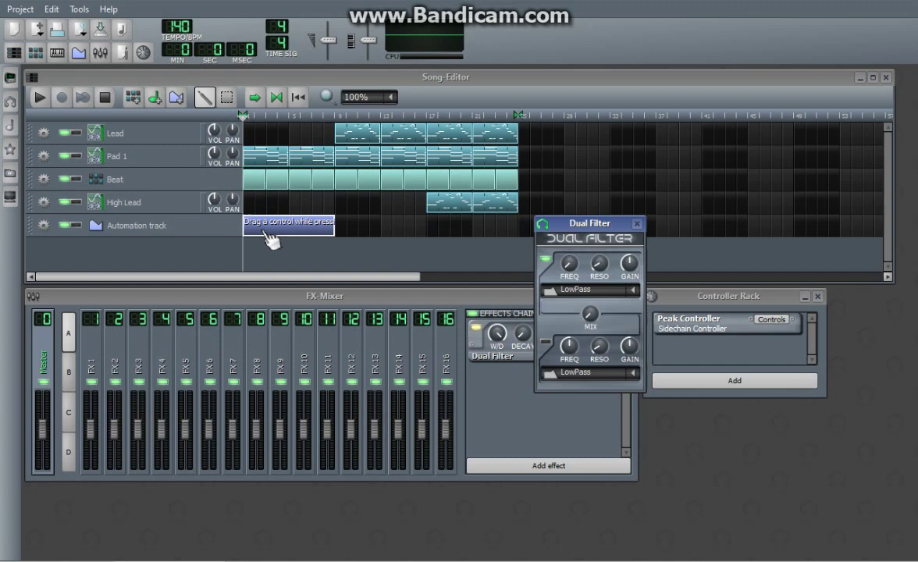
left_click_drag(576, 276, 560, 270)
left_click_drag(332, 240, 306, 233)
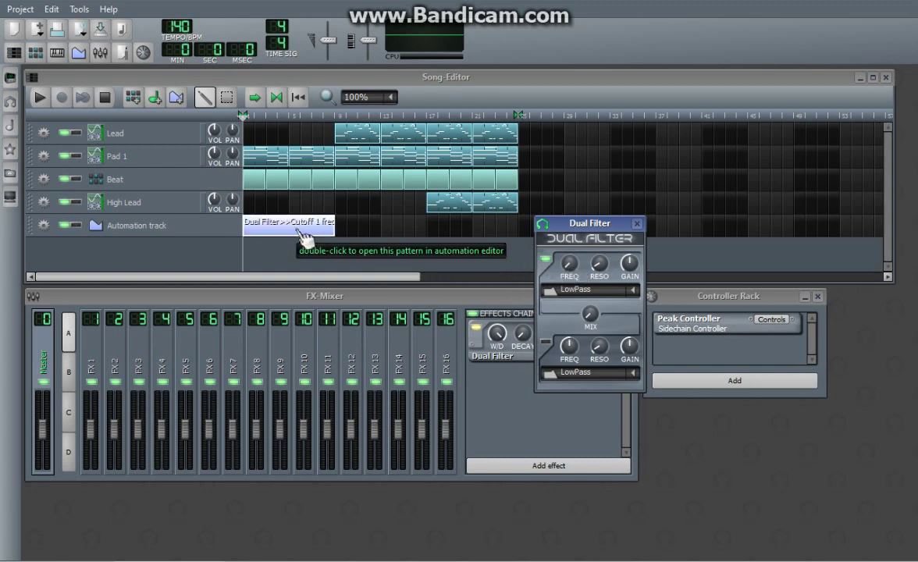
- Plot a staircase of rising cutoff points in the automation clip, climbing across three bars to just below the 14000 maximum
double_click(303, 236)
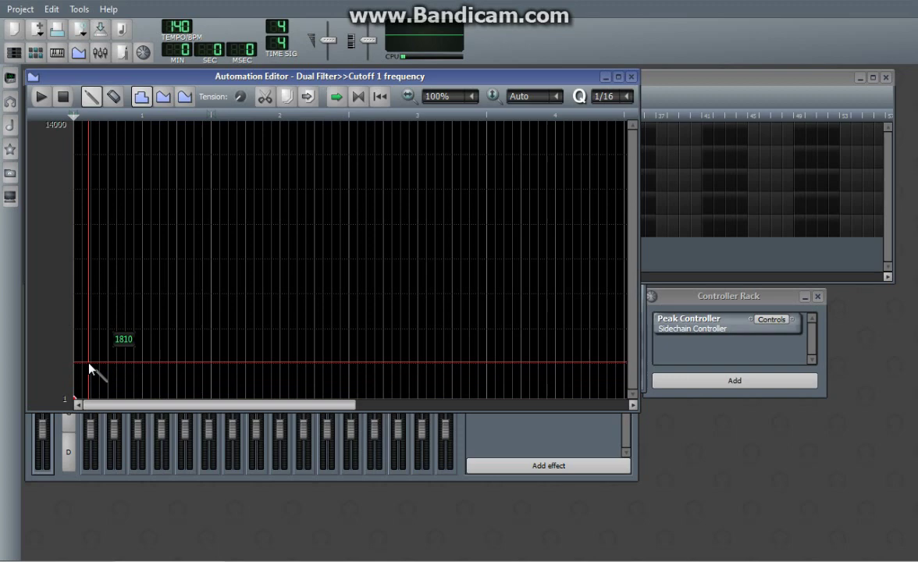
left_click(98, 379)
left_click(125, 360)
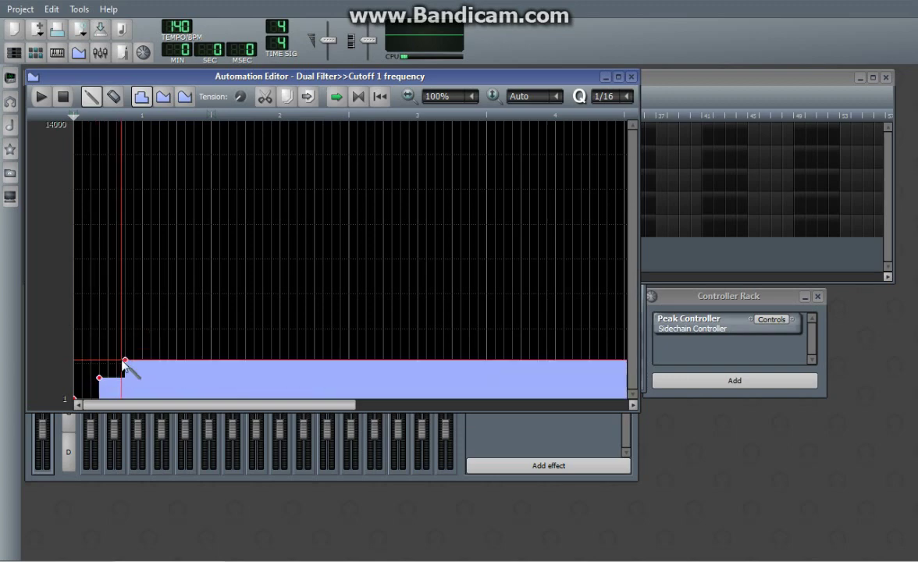
left_click(142, 350)
left_click(160, 332)
left_click(185, 316)
left_click(211, 299)
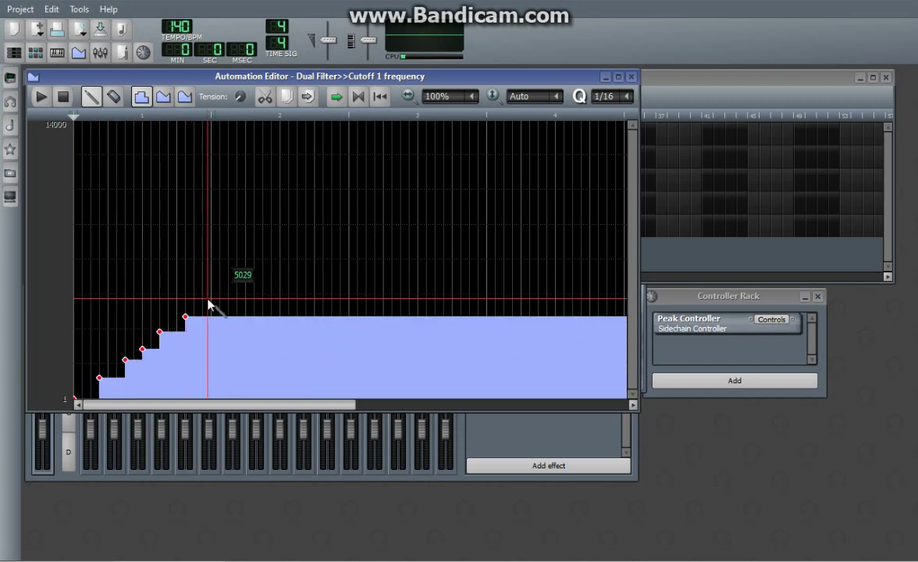
left_click(237, 286)
left_click(262, 272)
left_click(296, 262)
left_click(322, 245)
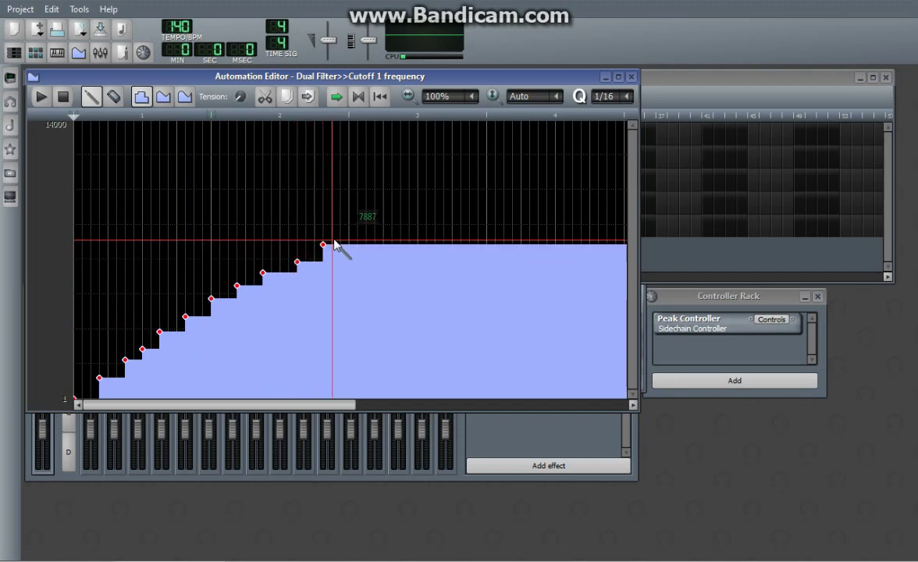
left_click(348, 233)
left_click(382, 210)
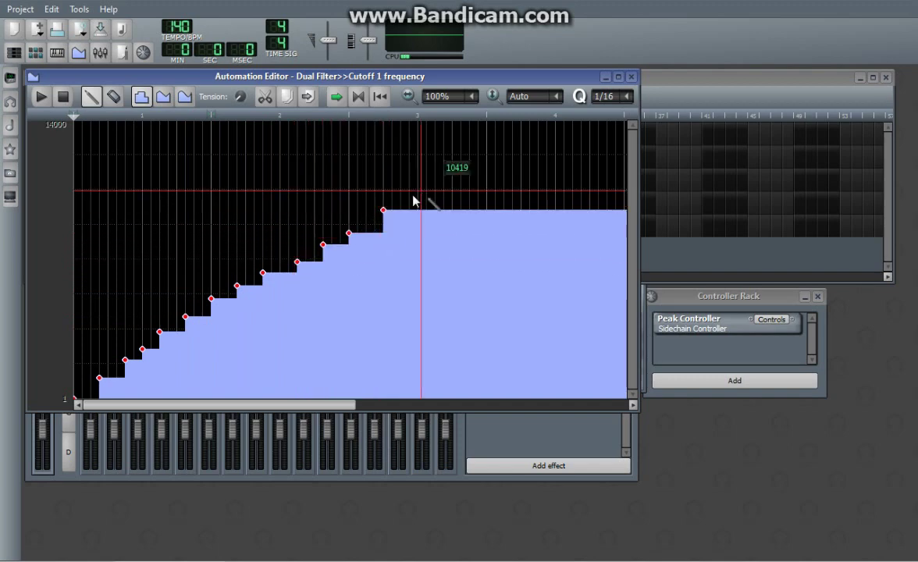
left_click(409, 193)
left_click(452, 178)
left_click(470, 161)
left_click(487, 143)
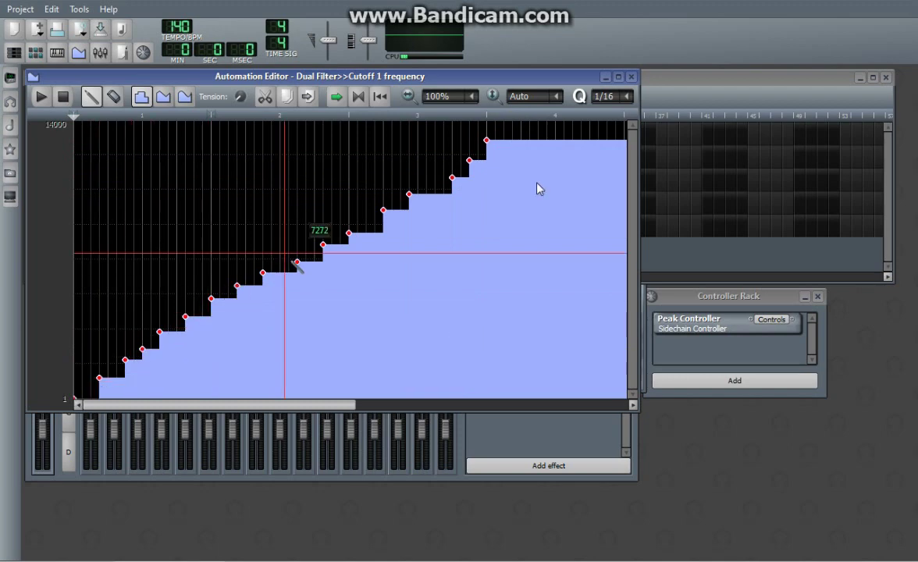
left_click(631, 77)
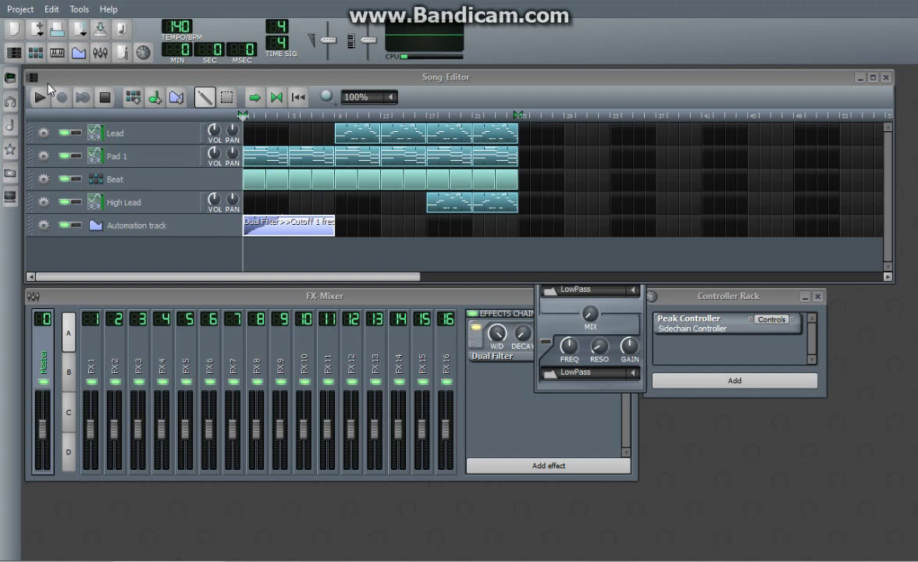
- Play the opening of the song twice to hear the automated filter cutoff
key("space")
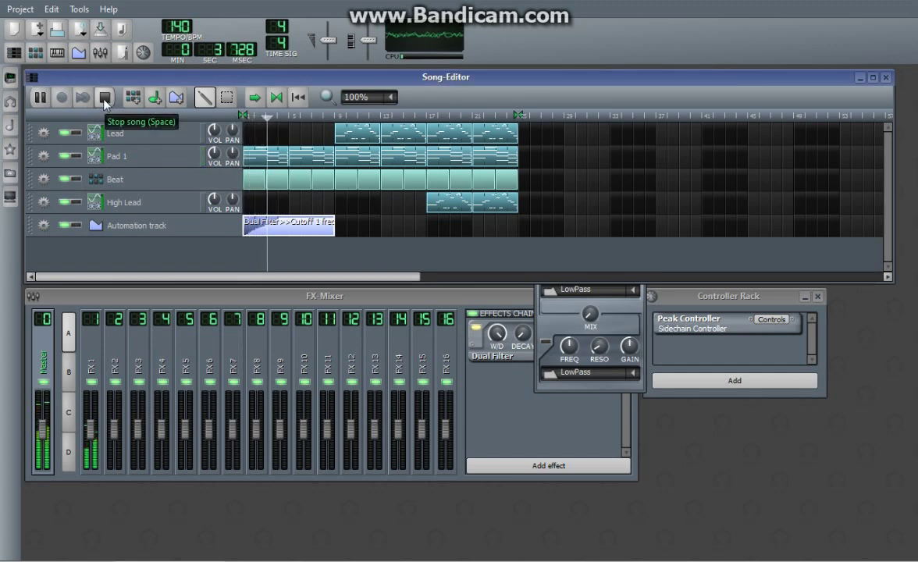
left_click(104, 97)
left_click(39, 98)
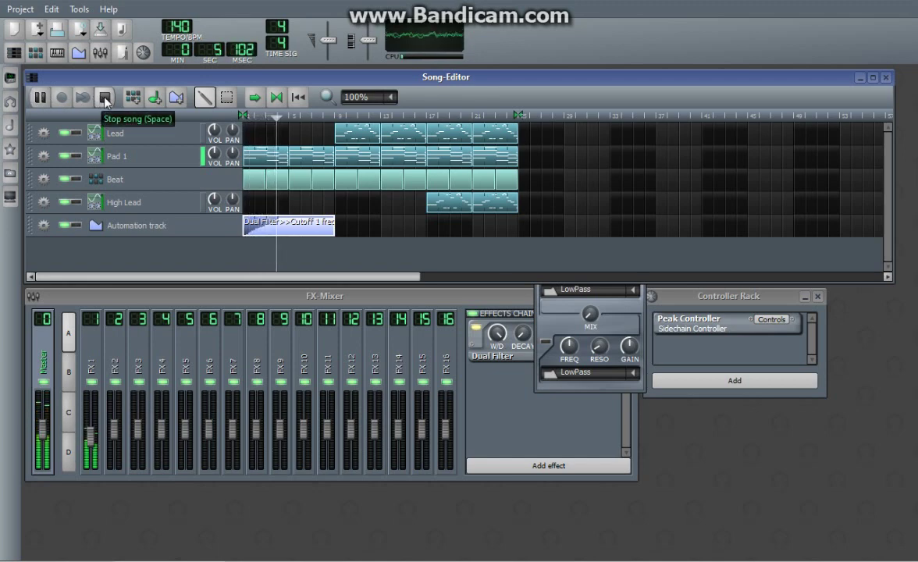
left_click(104, 98)
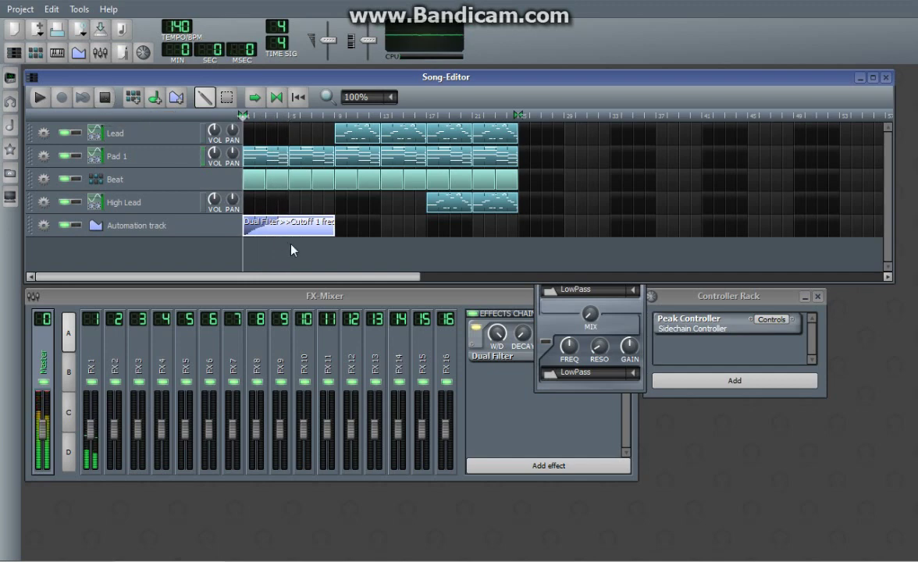
- Change the cutoff automation clip's curve from stepped to linear progression, comparing both shapes
double_click(301, 238)
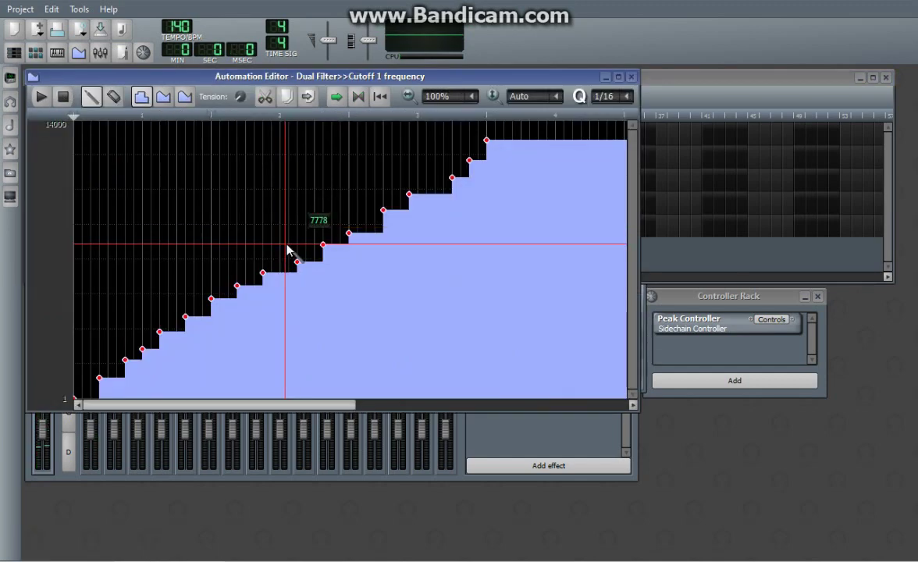
scroll(293, 241, "down", 1)
scroll(293, 240, "up", 1)
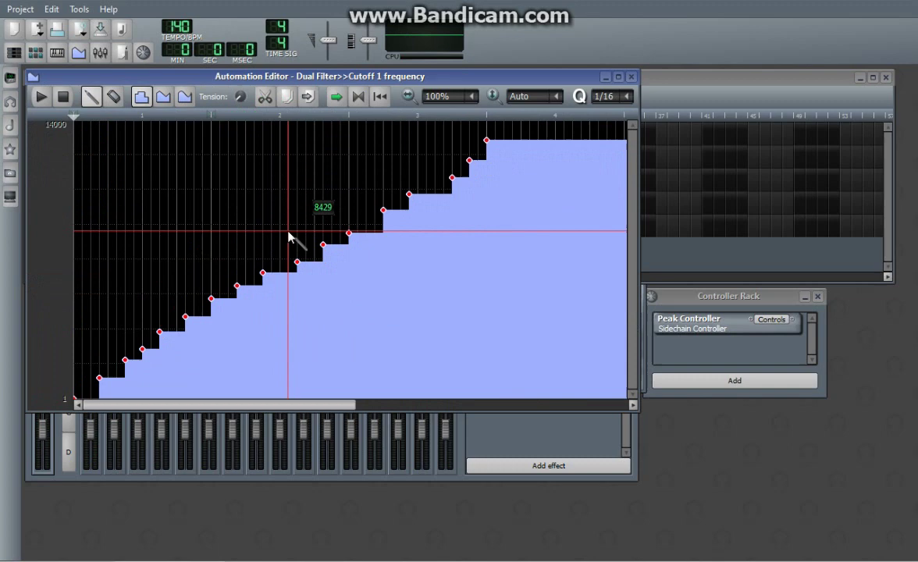
scroll(293, 240, "down", 1)
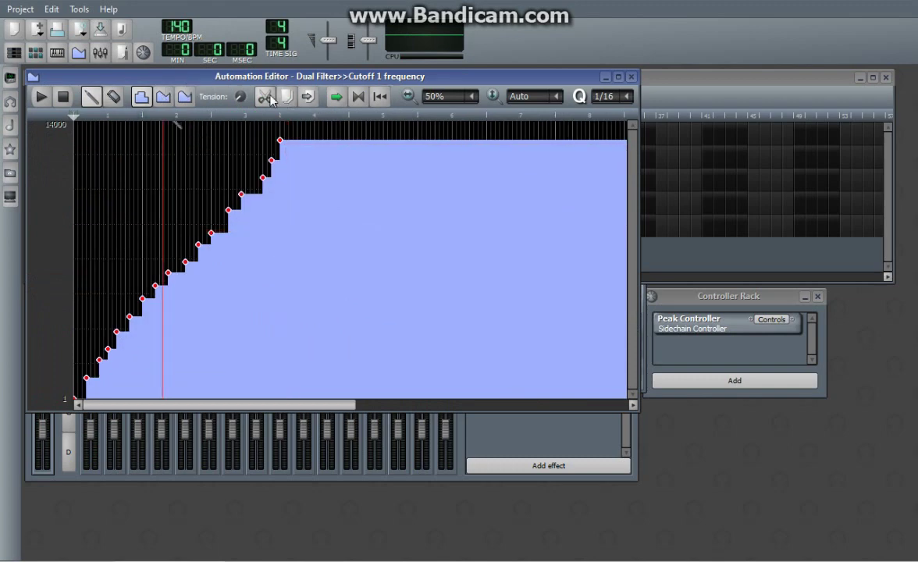
left_click(172, 94)
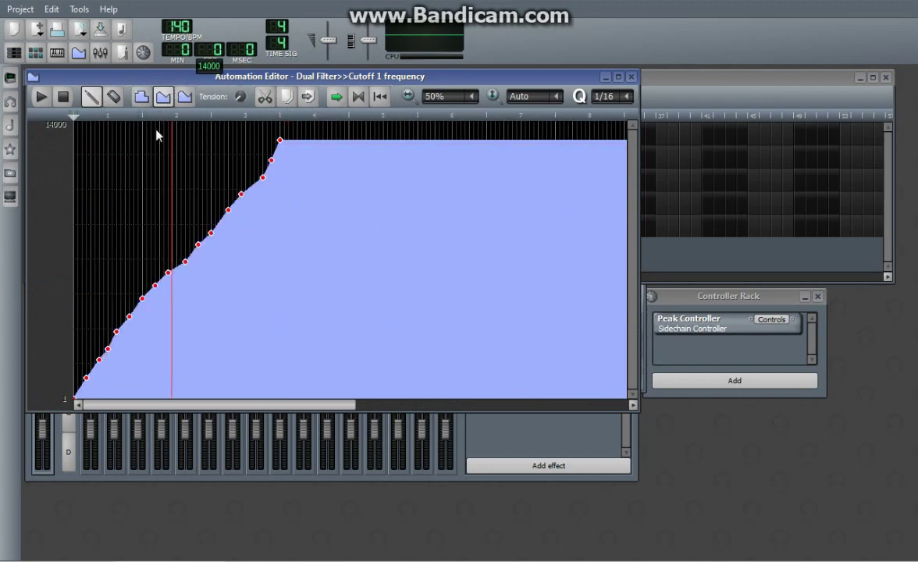
scroll(139, 188, "up", 1)
left_click(142, 96)
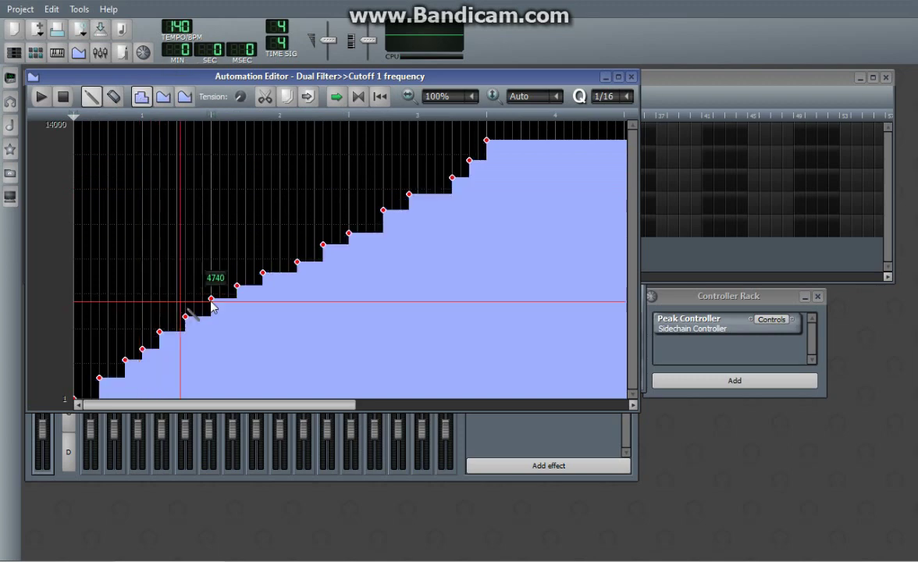
left_click(163, 96)
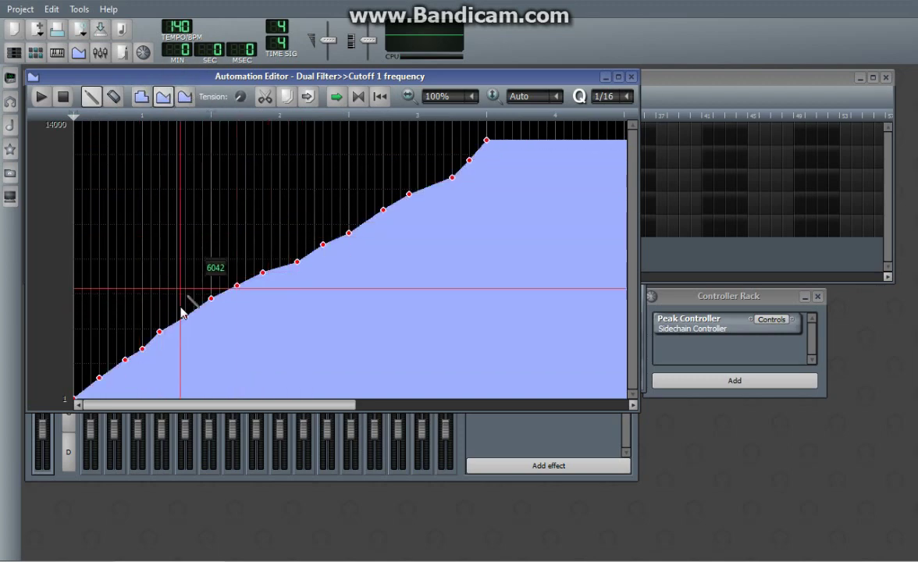
- Set the cutoff clip to the smooth cubic Hermite progression and remove all points between the first and last, comparing it with the linear shape
left_click(179, 97)
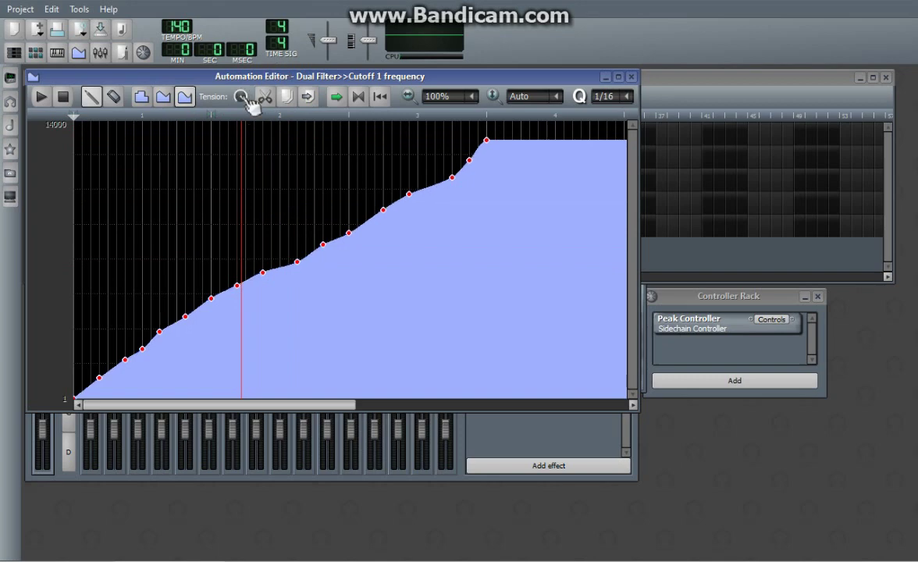
right_click(469, 161)
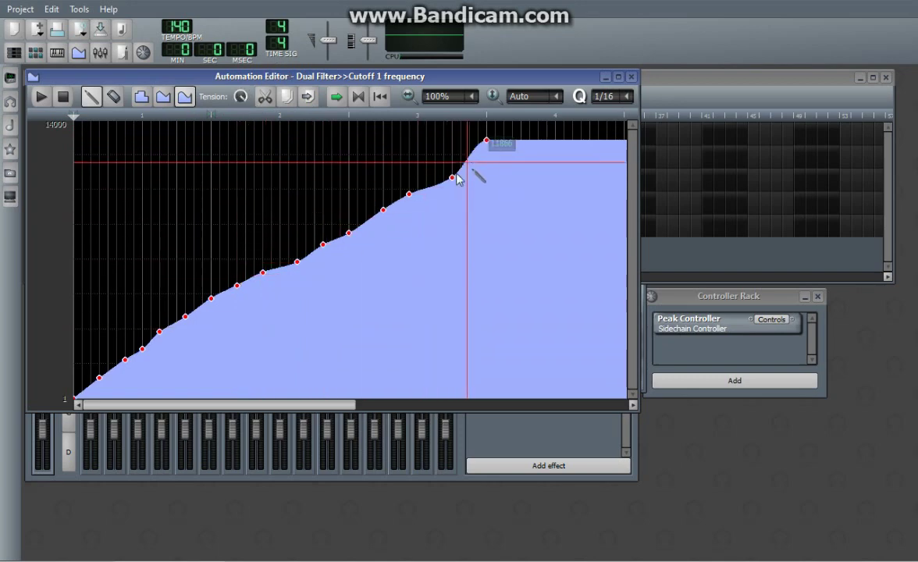
right_click(452, 177)
mouse_move(409, 200)
left_mouse_down()
mouse_move(214, 298)
mouse_move(123, 371)
mouse_move(86, 371)
left_mouse_up()
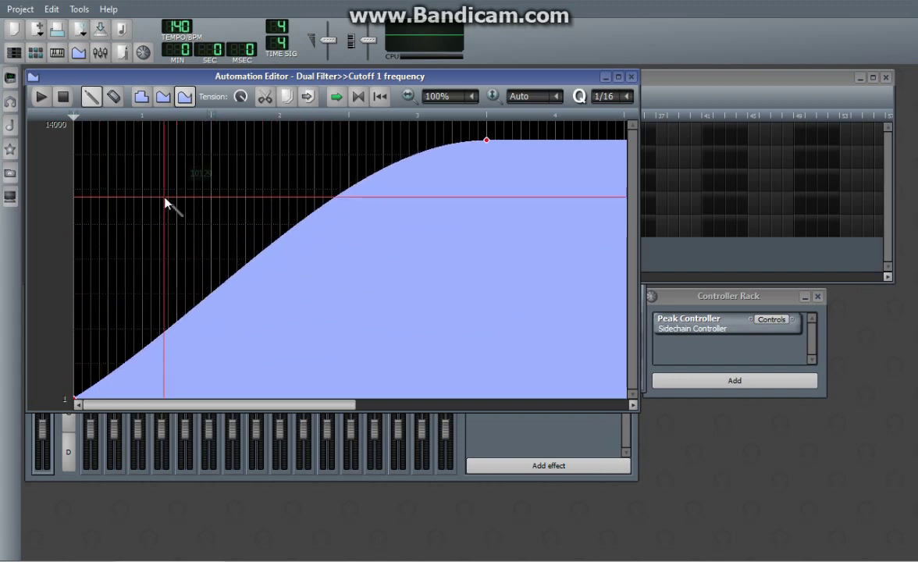
left_click(164, 97)
left_click(184, 96)
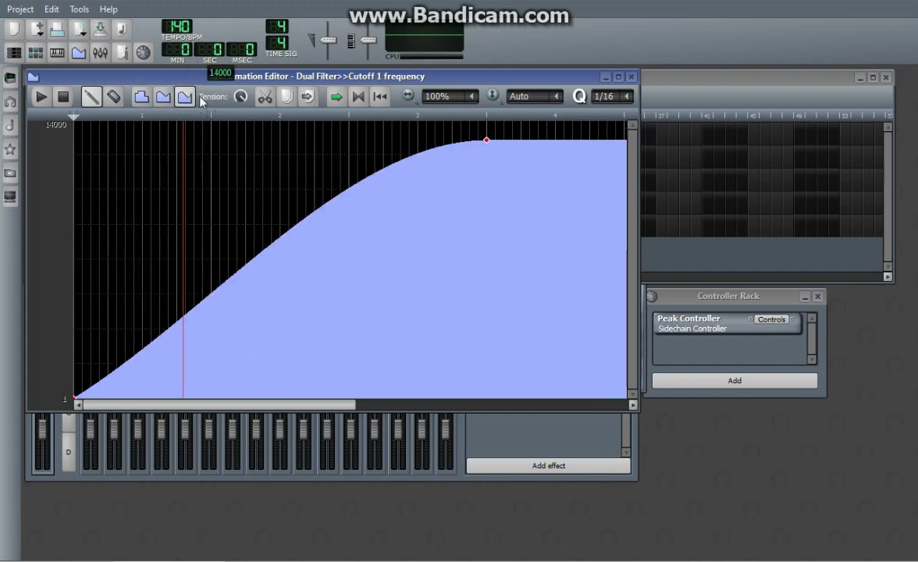
- Move the end point of the cutoff curve out to the end of bar 8 and close the automation clip
scroll(485, 143, "down", 1)
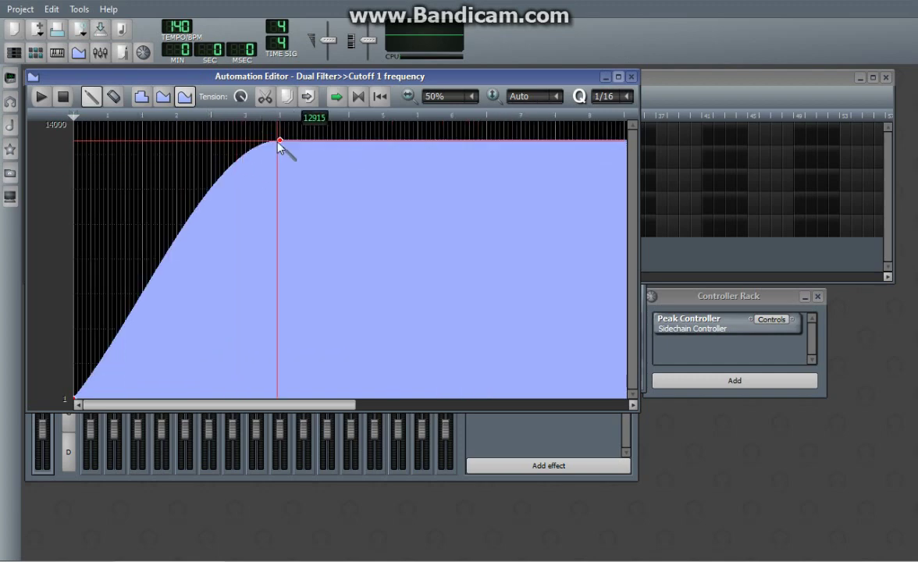
left_click_drag(278, 141, 624, 141)
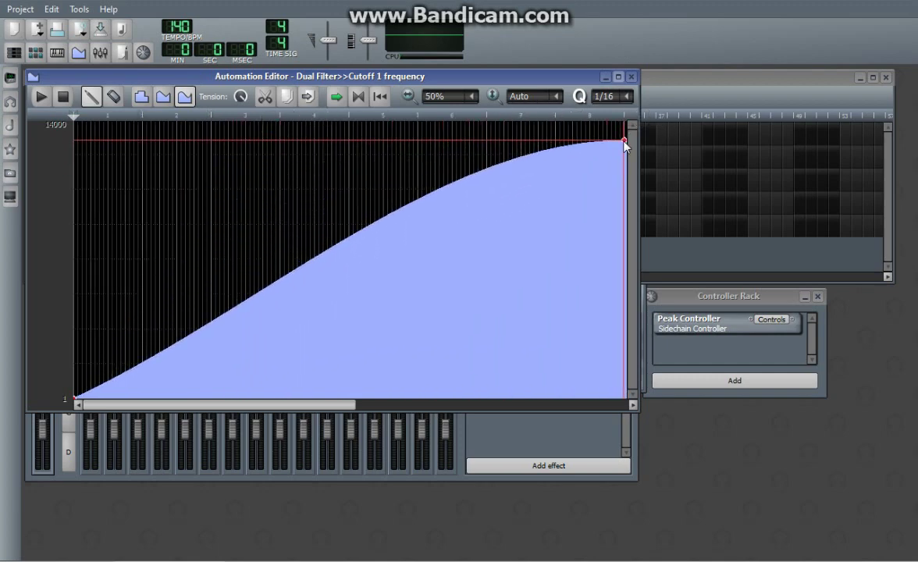
left_click(631, 76)
- Play the song's intro to hear the eight-bar cutoff sweep and check the Dual Filter's controls
left_click(41, 97)
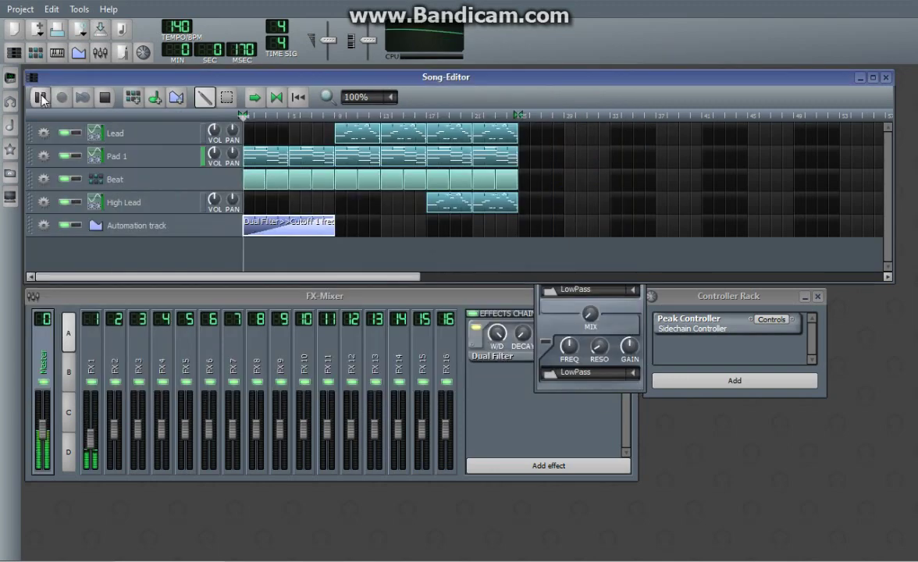
left_click(104, 98)
left_click(627, 336)
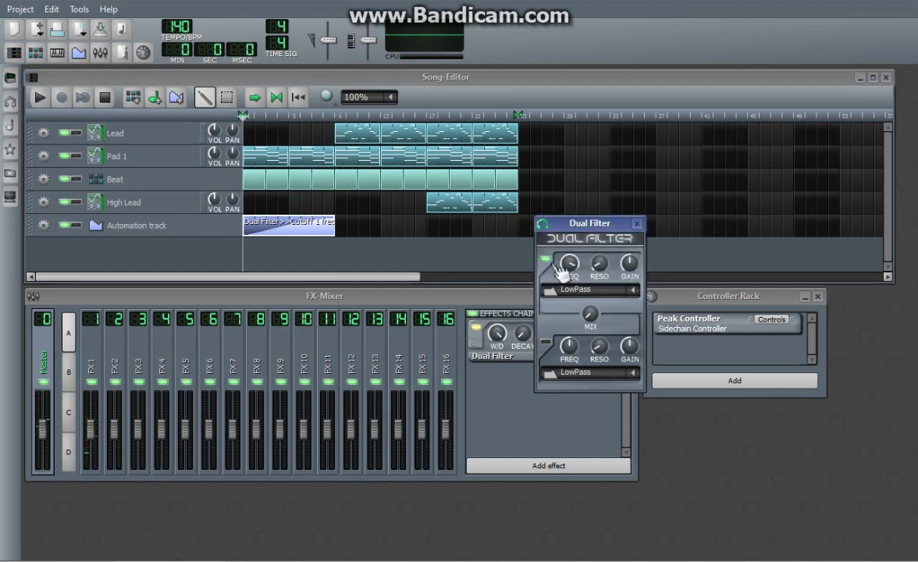
left_click(638, 224)
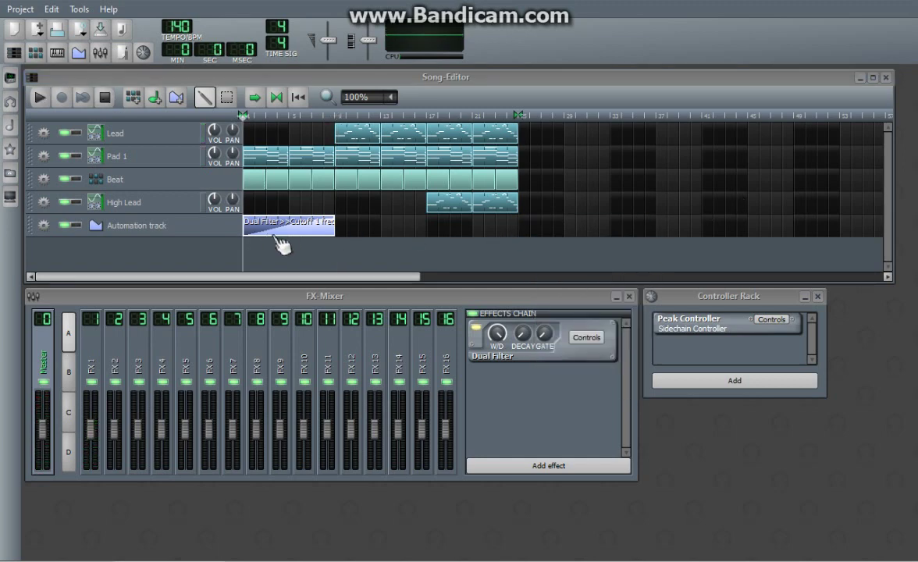
- Plot three narrow cutoff peaks and one wider peak between 1 and about 14000 in the first bar and listen to them
left_click(289, 236)
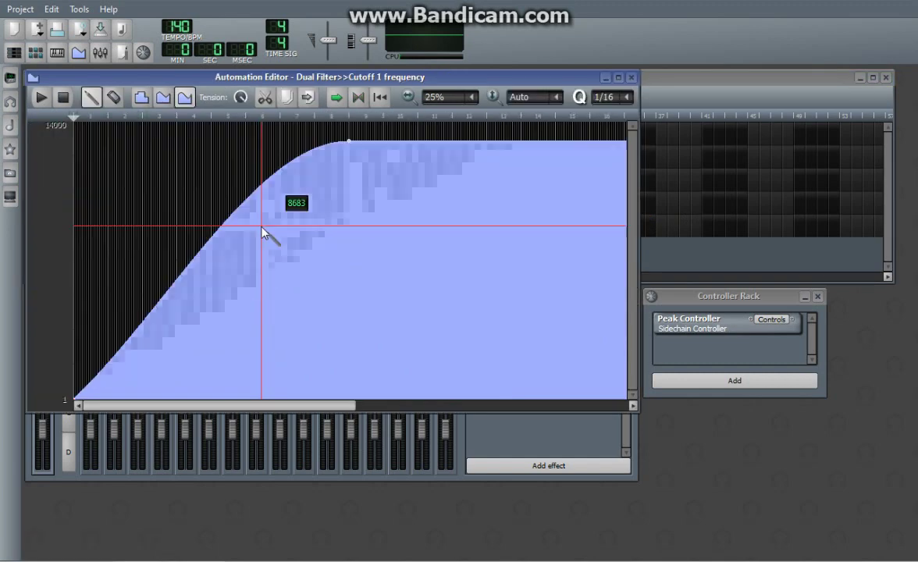
scroll(347, 144, "up", 4)
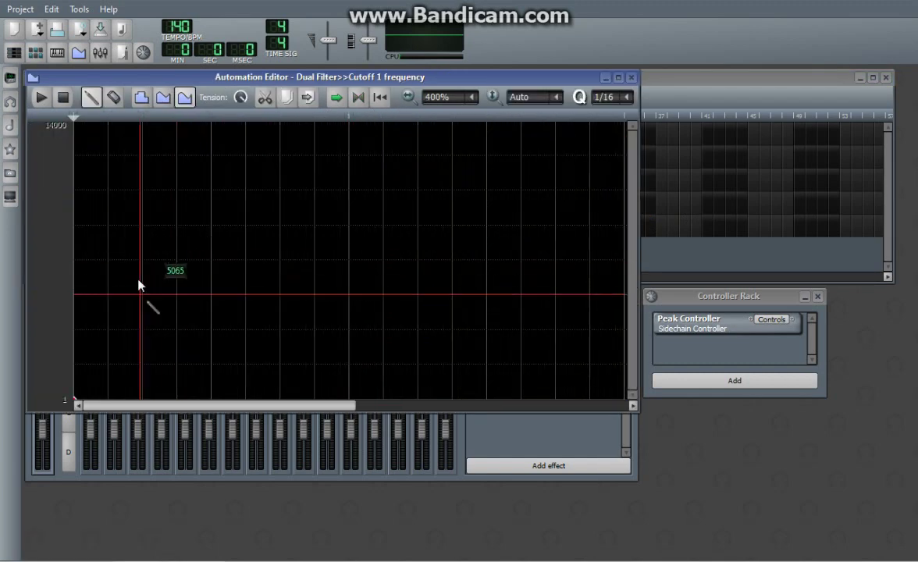
mouse_move(107, 123)
left_mouse_down()
mouse_move(144, 349)
mouse_move(139, 401)
mouse_move(199, 162)
mouse_move(181, 126)
left_mouse_up()
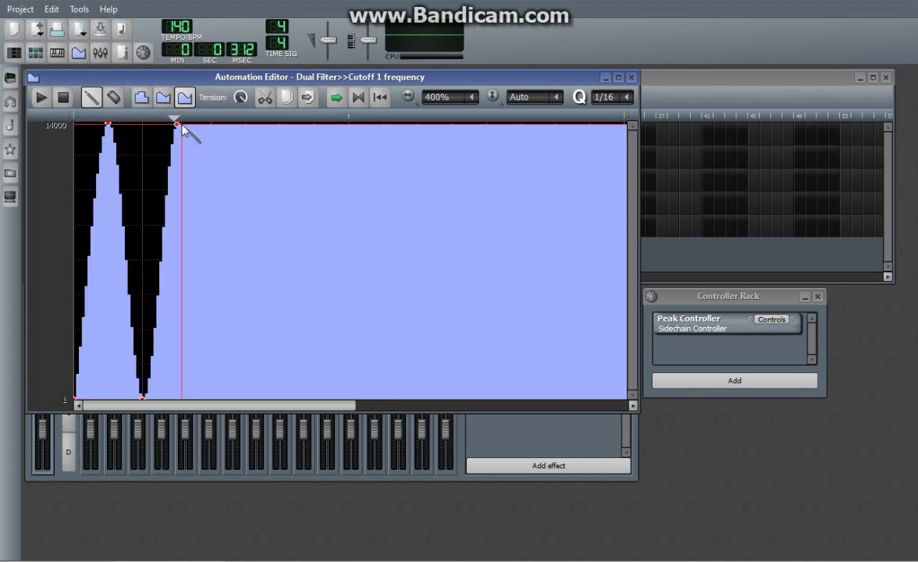
left_click(212, 396)
left_click_drag(255, 134, 246, 122)
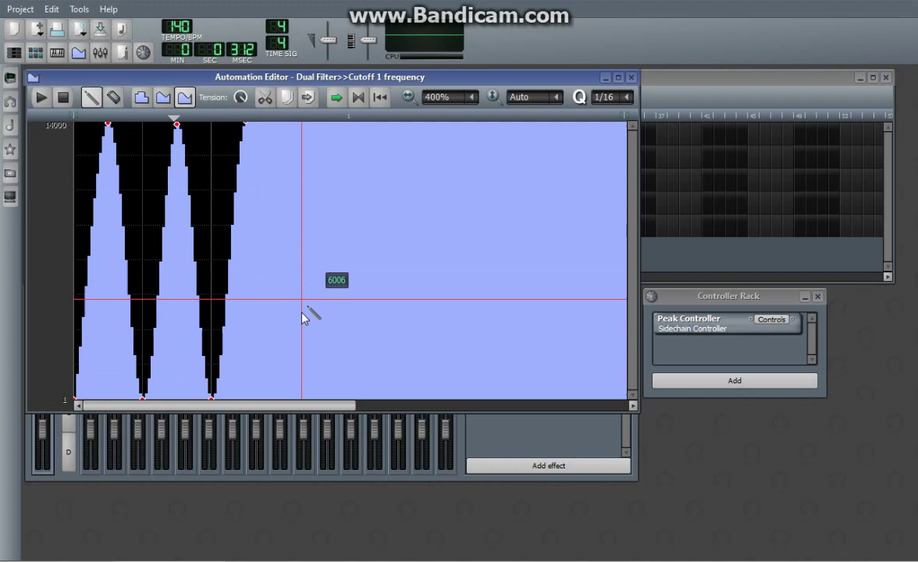
left_click(290, 397)
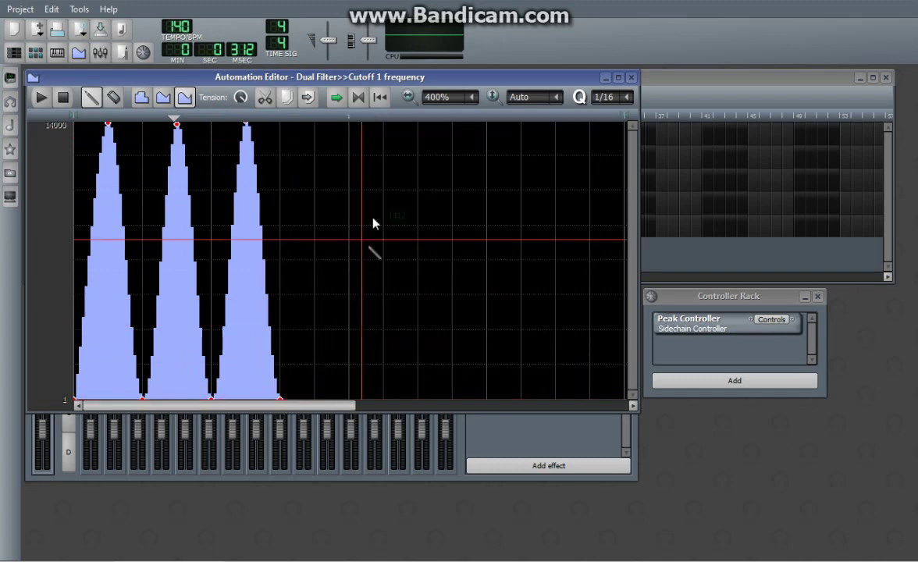
left_click(382, 127)
left_click(487, 398)
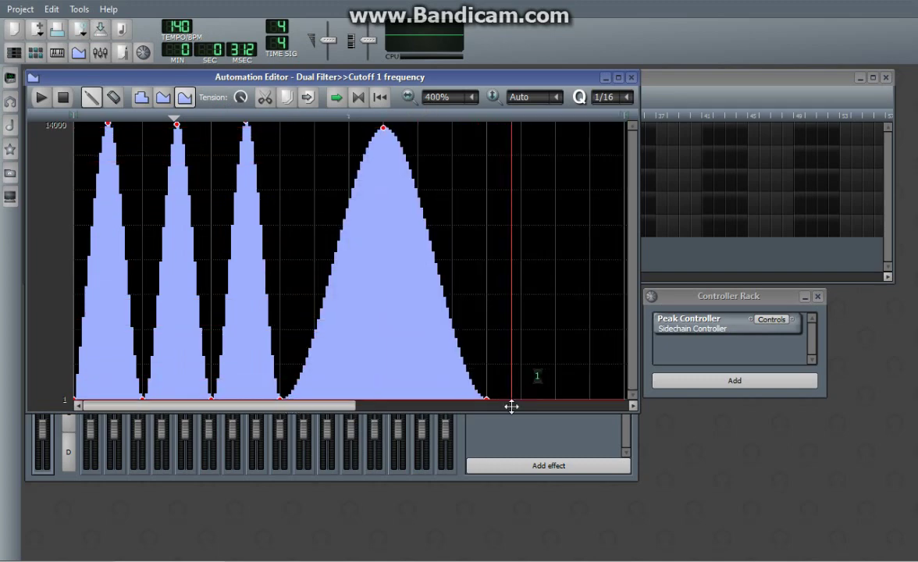
left_click(40, 97)
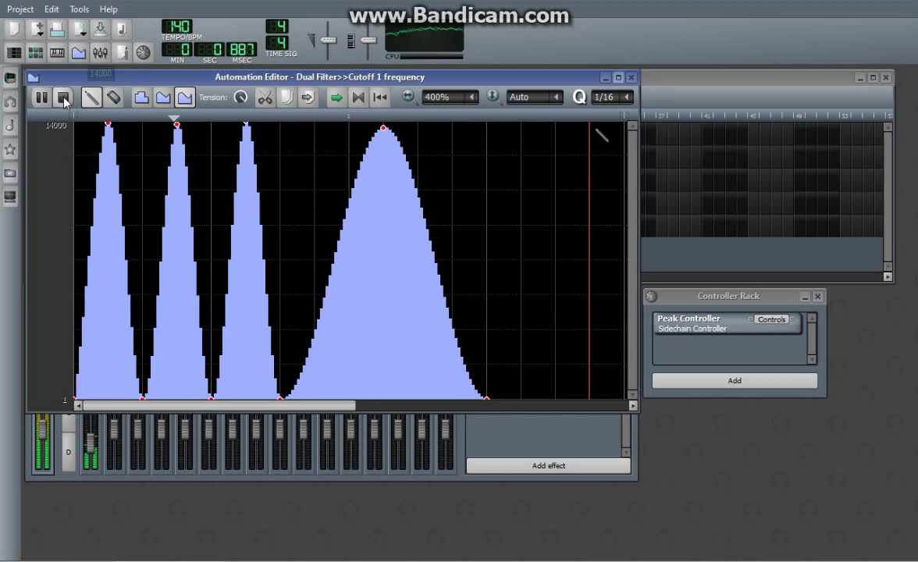
left_click(65, 100)
- Add a smooth rise after the peaks to the 14000 maximum at the end of bar 2 and play it
scroll(145, 191, "down", 3)
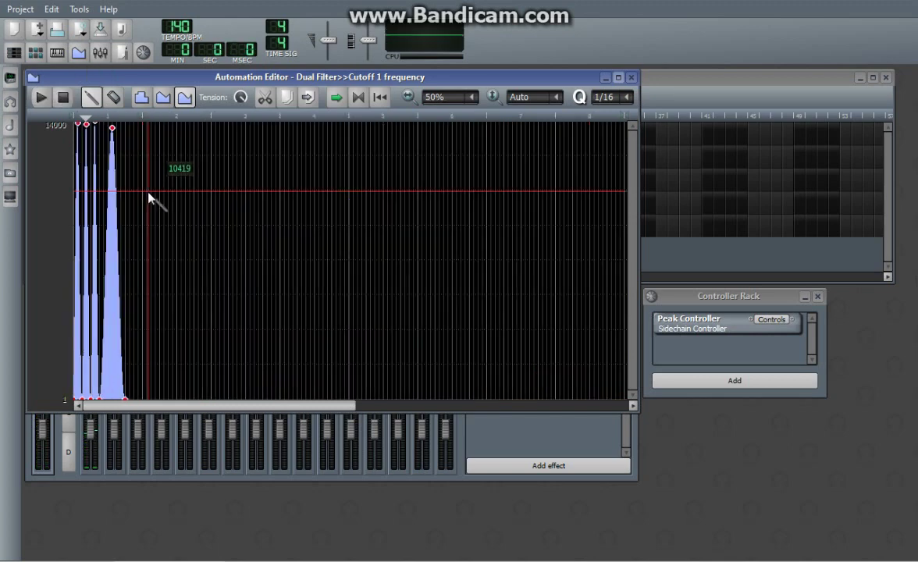
scroll(234, 219, "up", 1)
left_click_drag(199, 133, 349, 124)
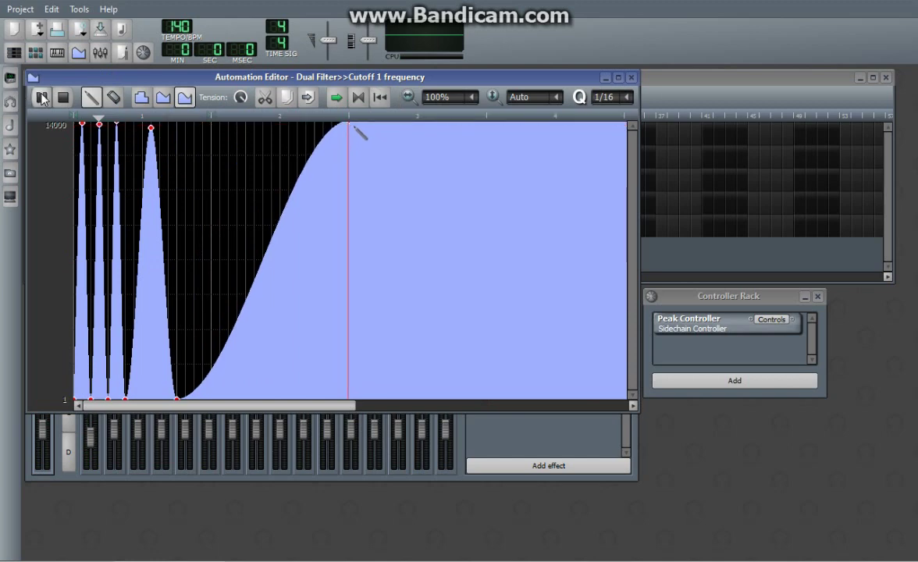
left_click(42, 96)
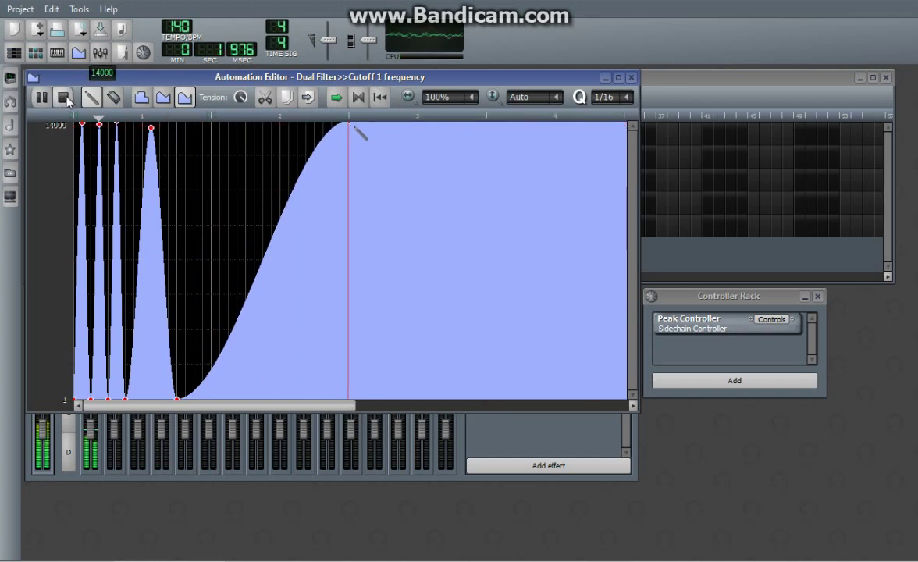
left_click(64, 97)
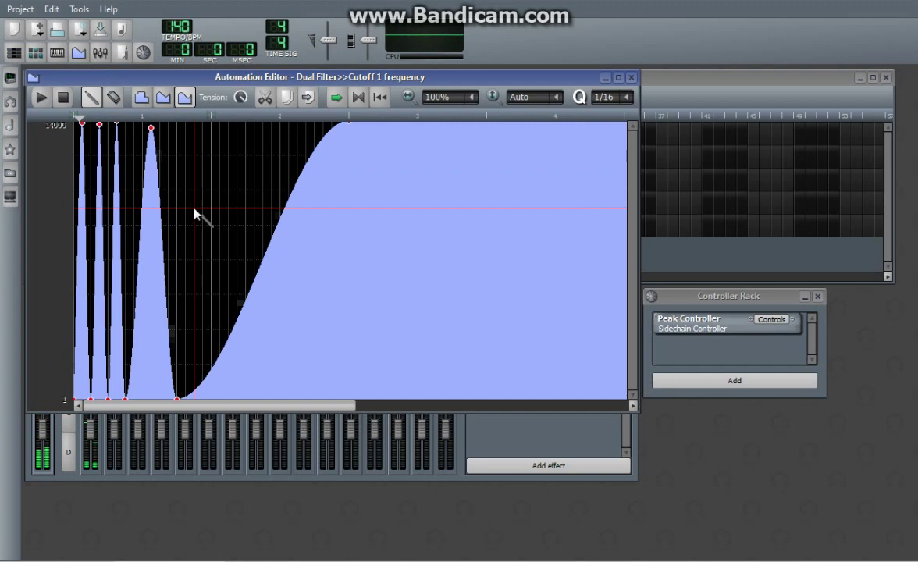
- Erase the cutoff peaks from the beginning of the automation clip
scroll(195, 207, "up", 2, "ctrl")
scroll(193, 204, "down", 2, "ctrl")
scroll(193, 205, "up", 1, "ctrl")
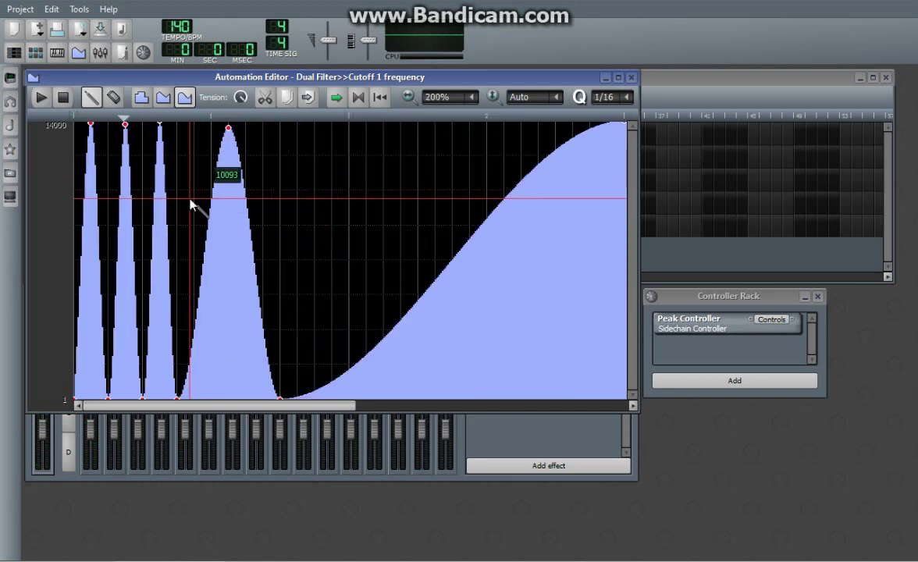
scroll(191, 203, "down", 1, "ctrl")
scroll(191, 205, "up", 2, "ctrl")
scroll(191, 204, "down", 1, "ctrl")
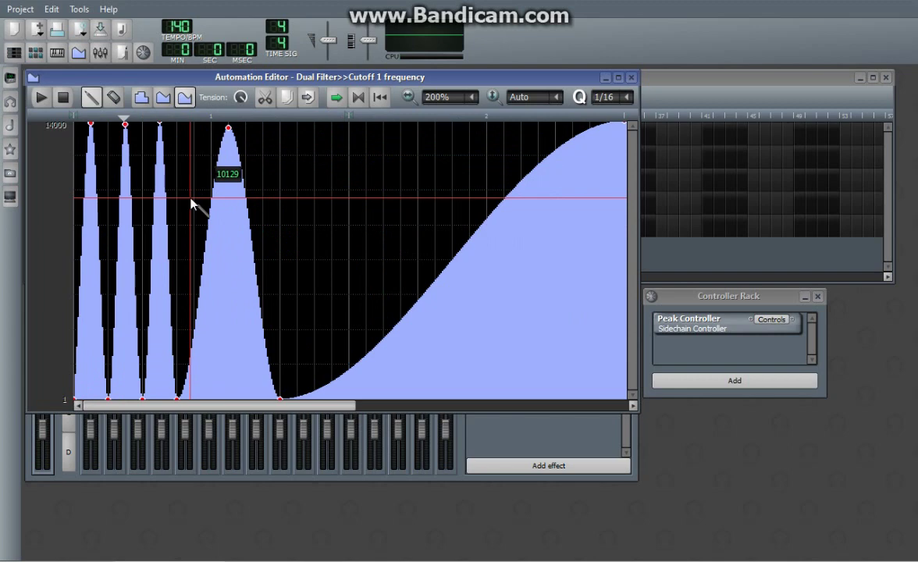
left_click_drag(233, 129, 83, 128)
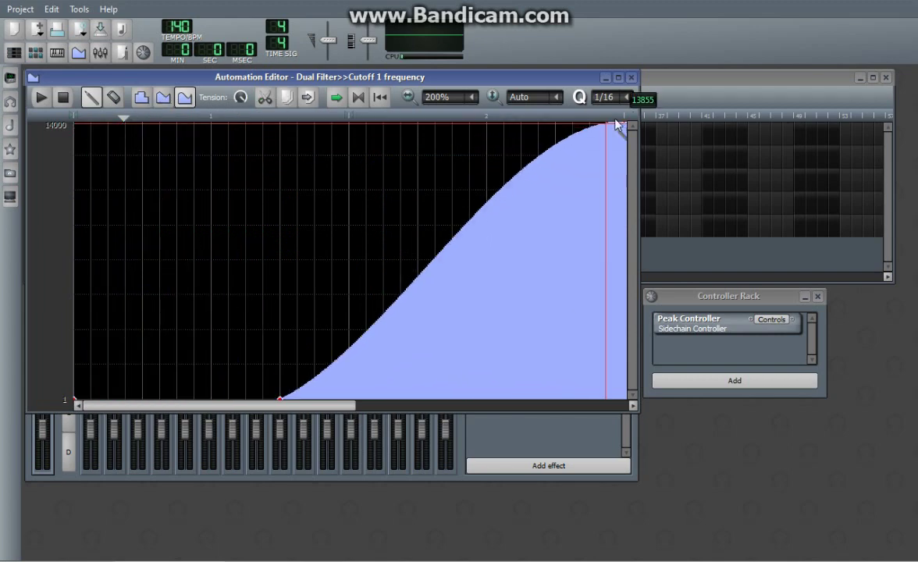
- Replace the cutoff automation clip with an empty one at bar 1 and remove the Dual Filter effect from the Master channel
left_click(632, 78)
middle_click(285, 226)
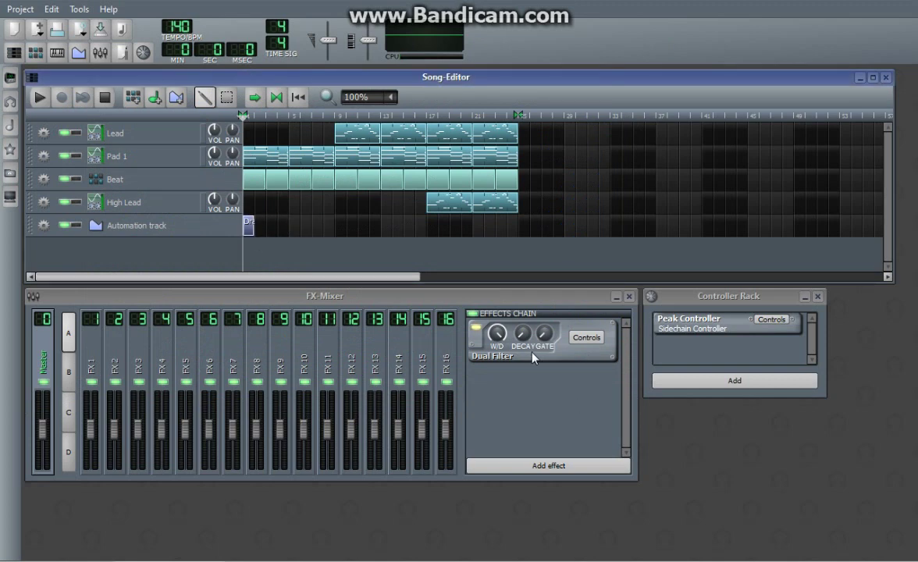
right_click(489, 323)
left_click(550, 413)
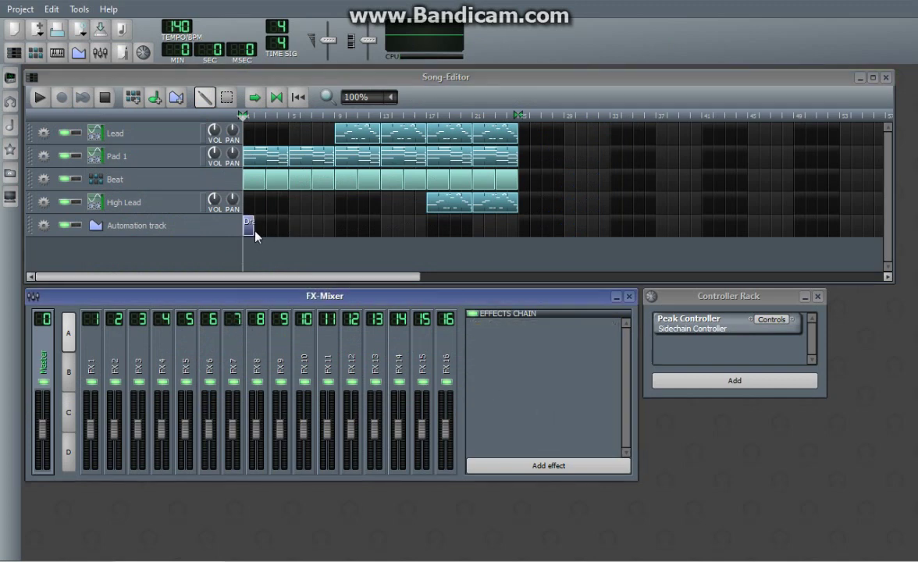
- Lengthen the empty automation clip to eight bars and link the Master channel's volume fader to it
left_click_drag(253, 228, 334, 228)
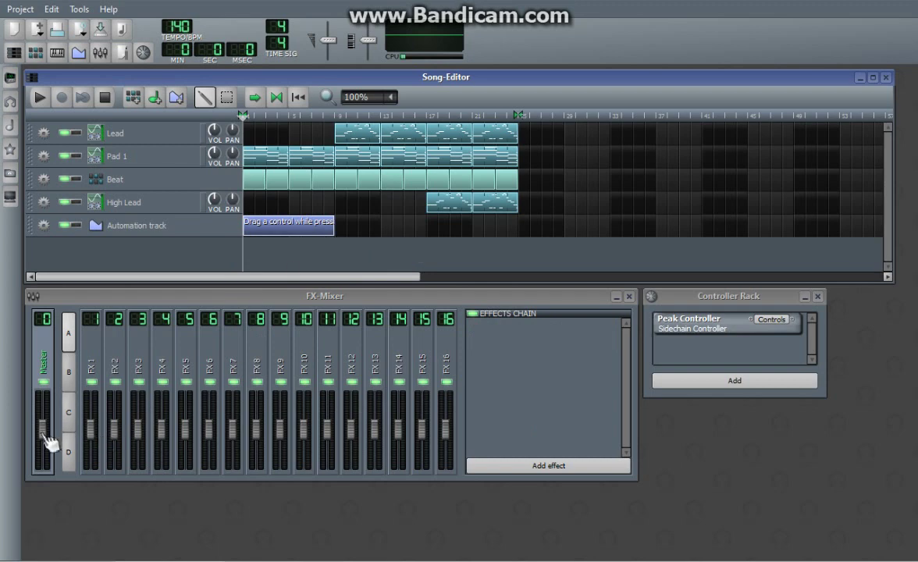
left_click(44, 430)
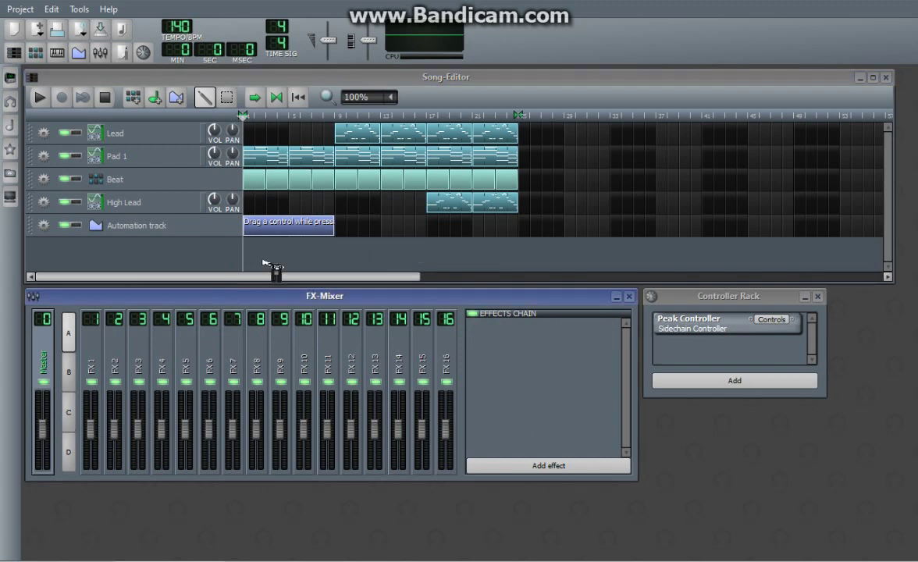
left_click_drag(283, 224, 293, 226)
- Plot the Master volume clip with a point at 0 at the start and one at about 1 at the end of bar 8
double_click(293, 226)
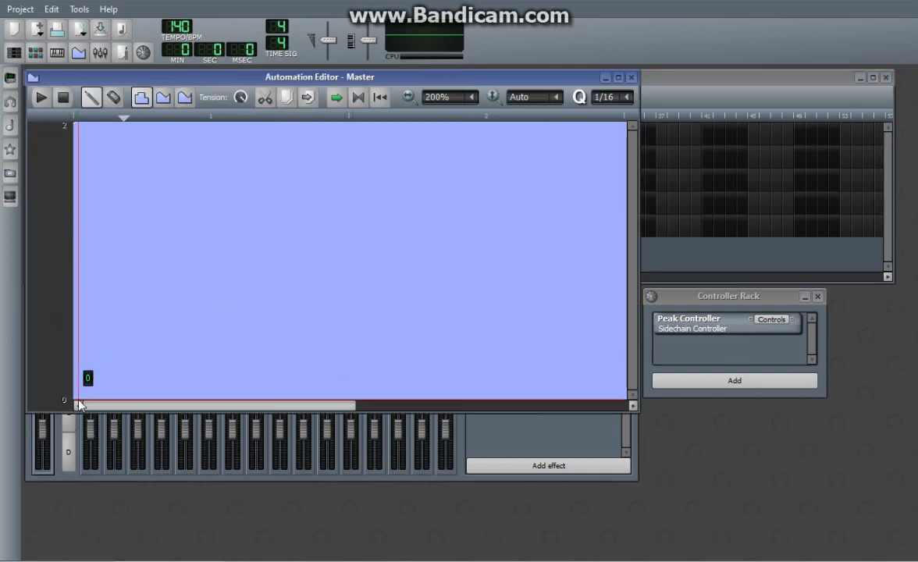
left_click(74, 398)
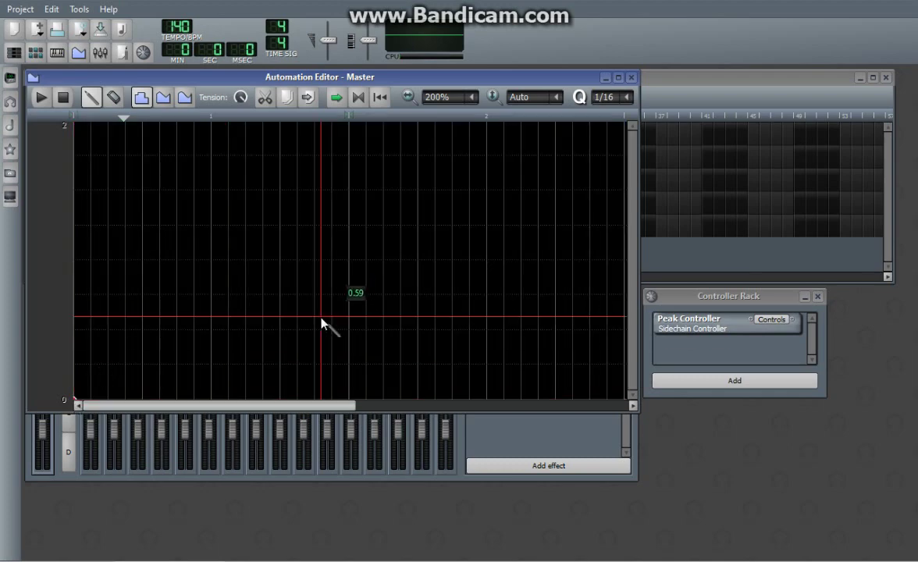
scroll(321, 318, "down", 3)
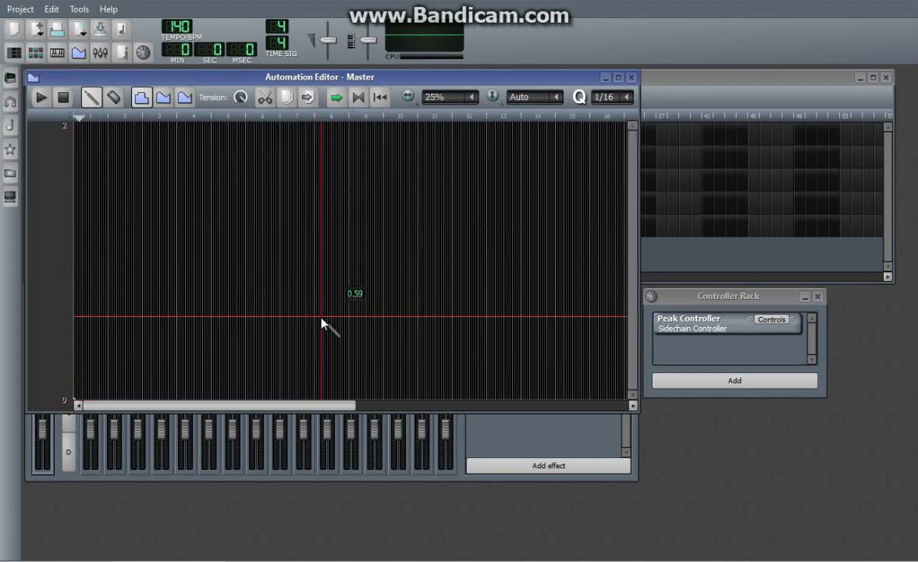
left_click(349, 260)
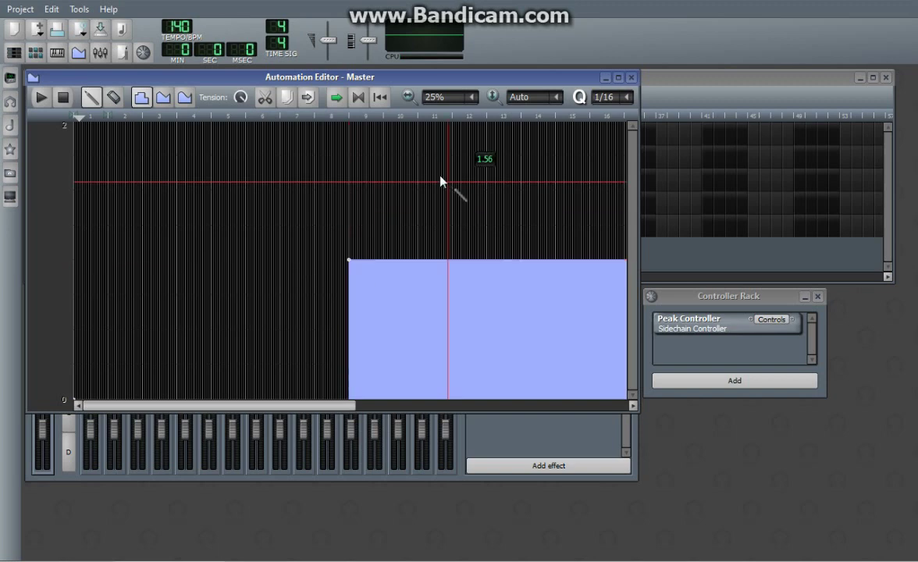
- Give the Master volume automation a smooth cubic Hermite progression with lowered tension, and close the clip
left_click(183, 97)
left_click_drag(240, 97, 243, 168)
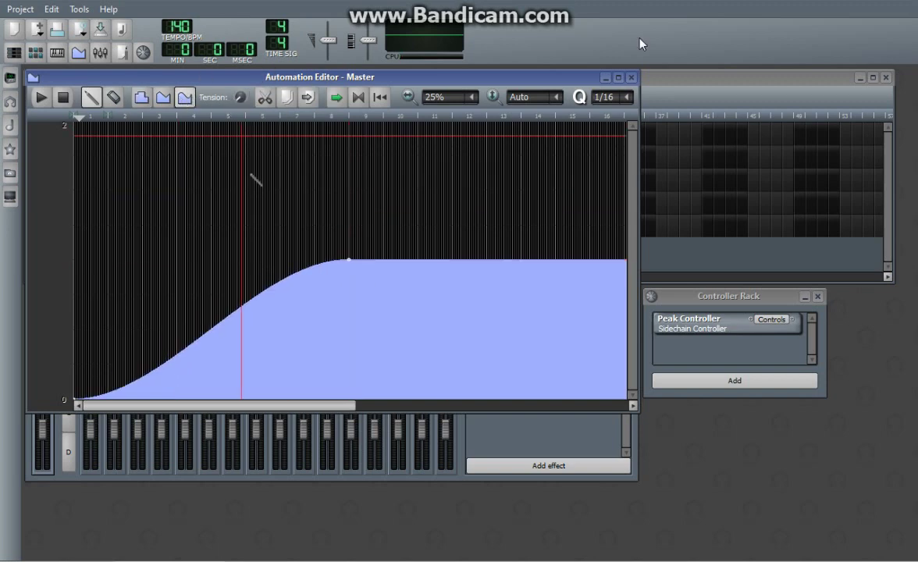
left_click(631, 77)
- Play the intro to hear the Master volume fade-in, and review the clip's automation curve
left_click(43, 101)
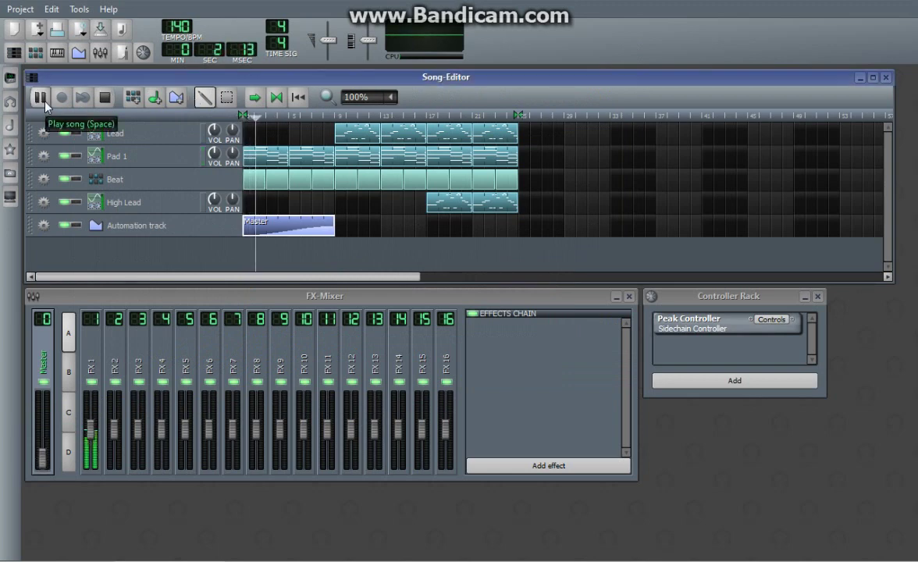
left_click(105, 97)
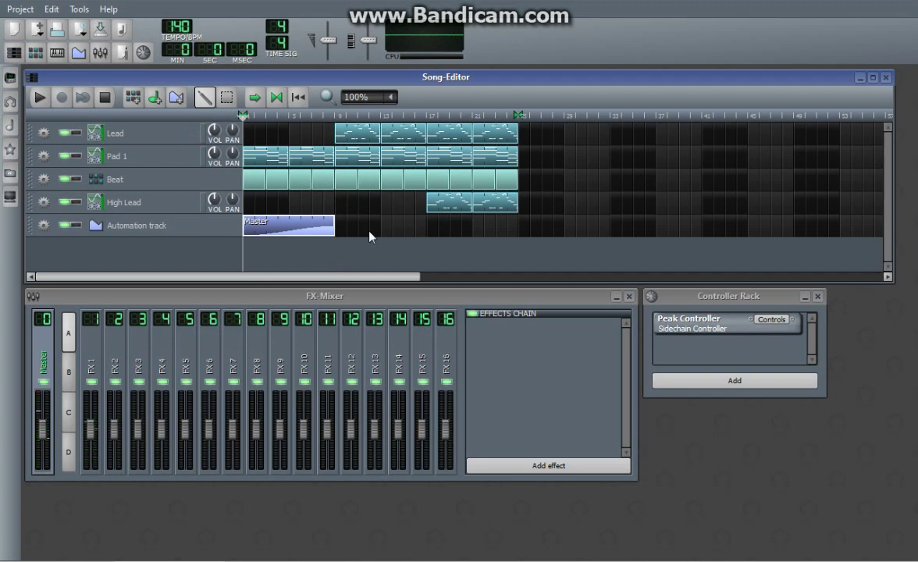
double_click(307, 243)
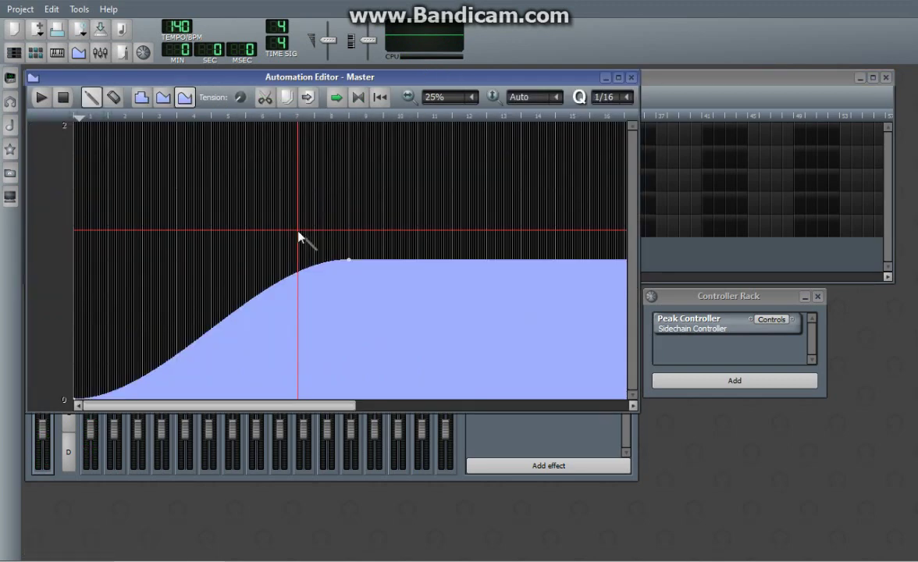
scroll(284, 246, "up", 1)
scroll(287, 244, "down", 1)
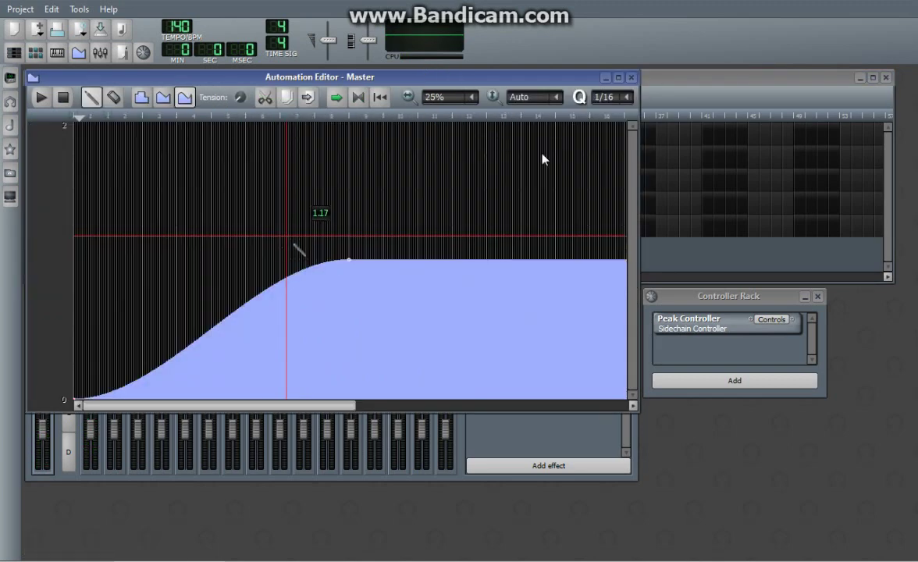
left_click(634, 77)
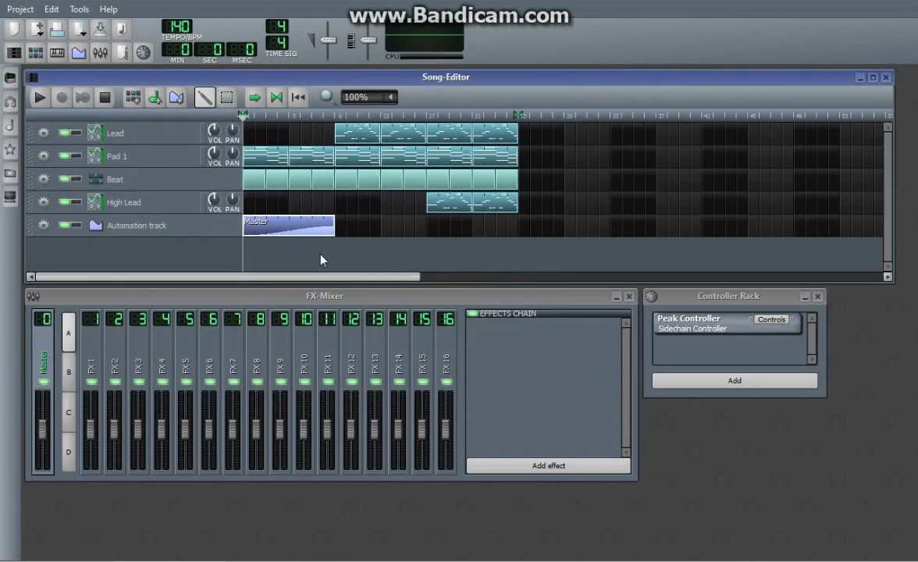